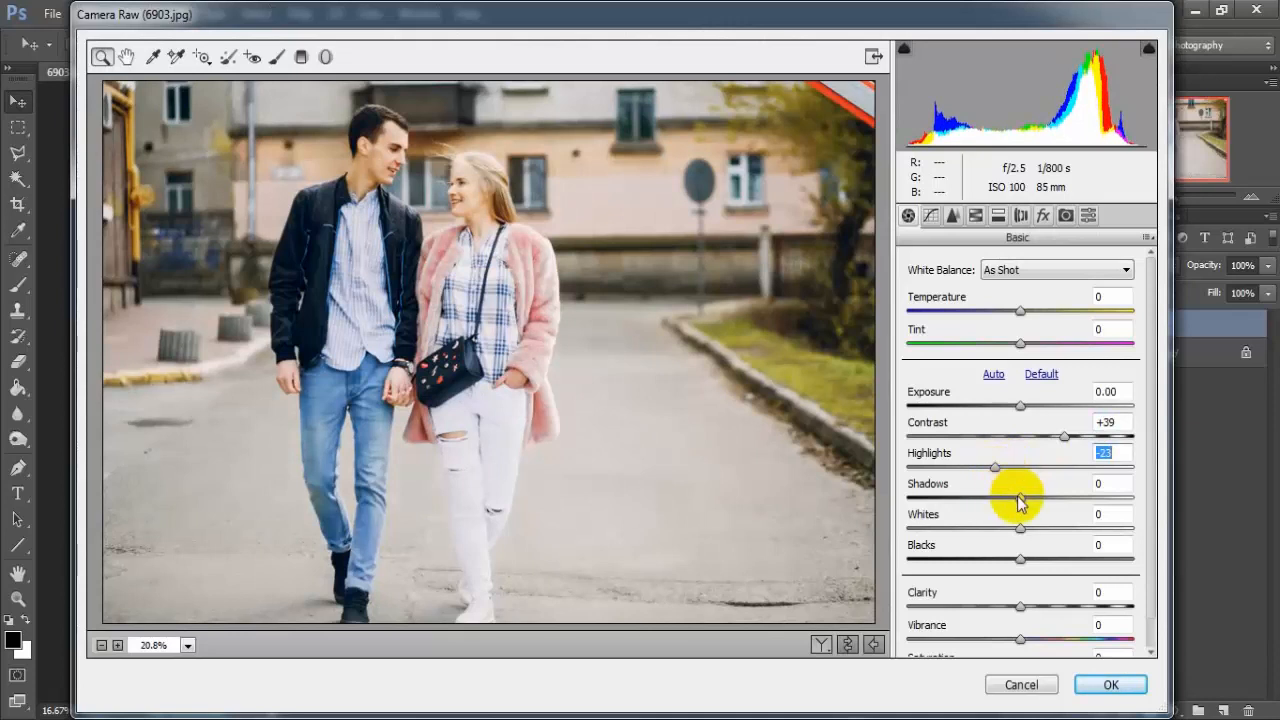
Step: In the Basic adjustments, set Shadows to +75, Whites to -33, Blacks to -77 and Clarity to +8
left_click_drag(1019, 498, 1098, 504)
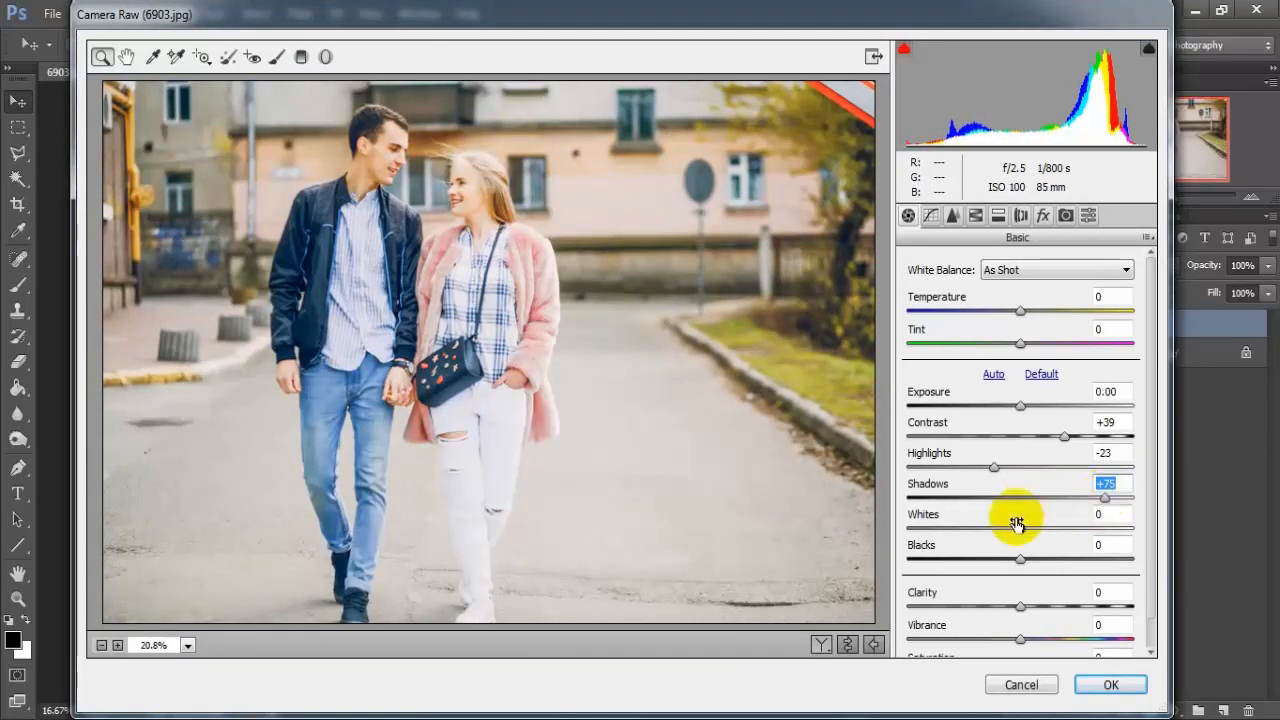
left_click_drag(1020, 532, 984, 537)
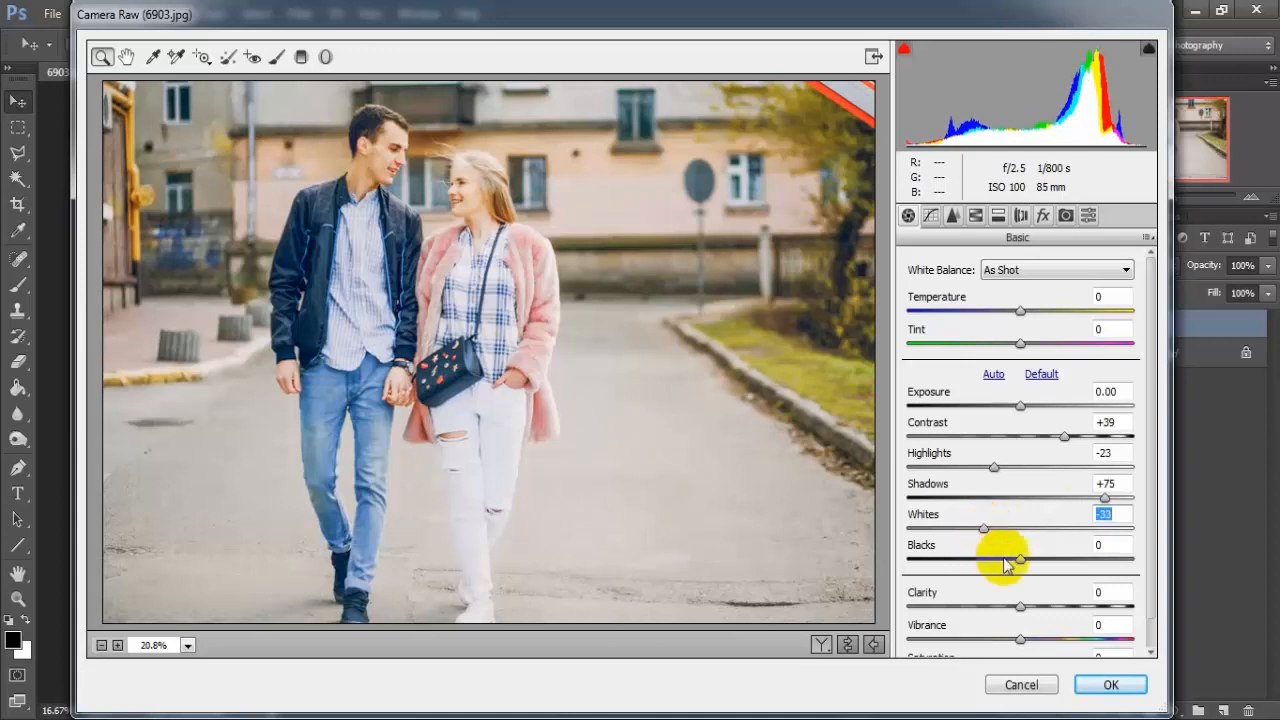
left_click_drag(1020, 565, 936, 575)
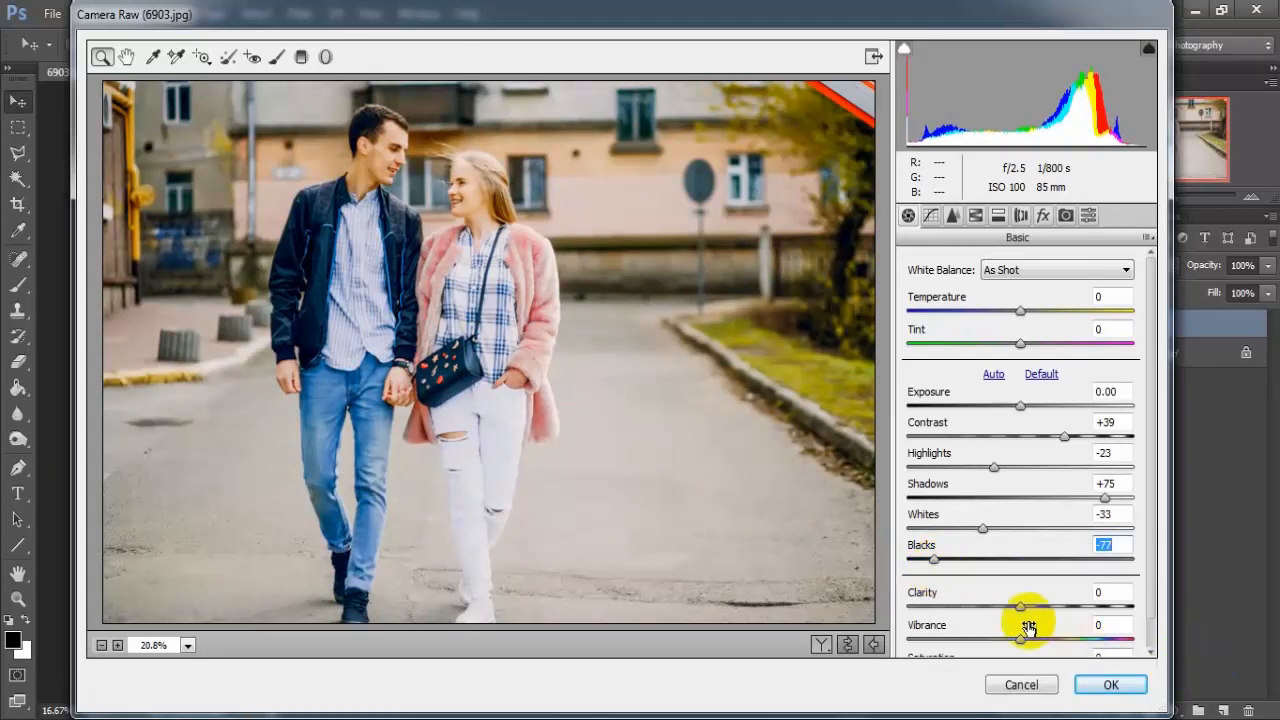
scroll(1146, 560, "down", 1)
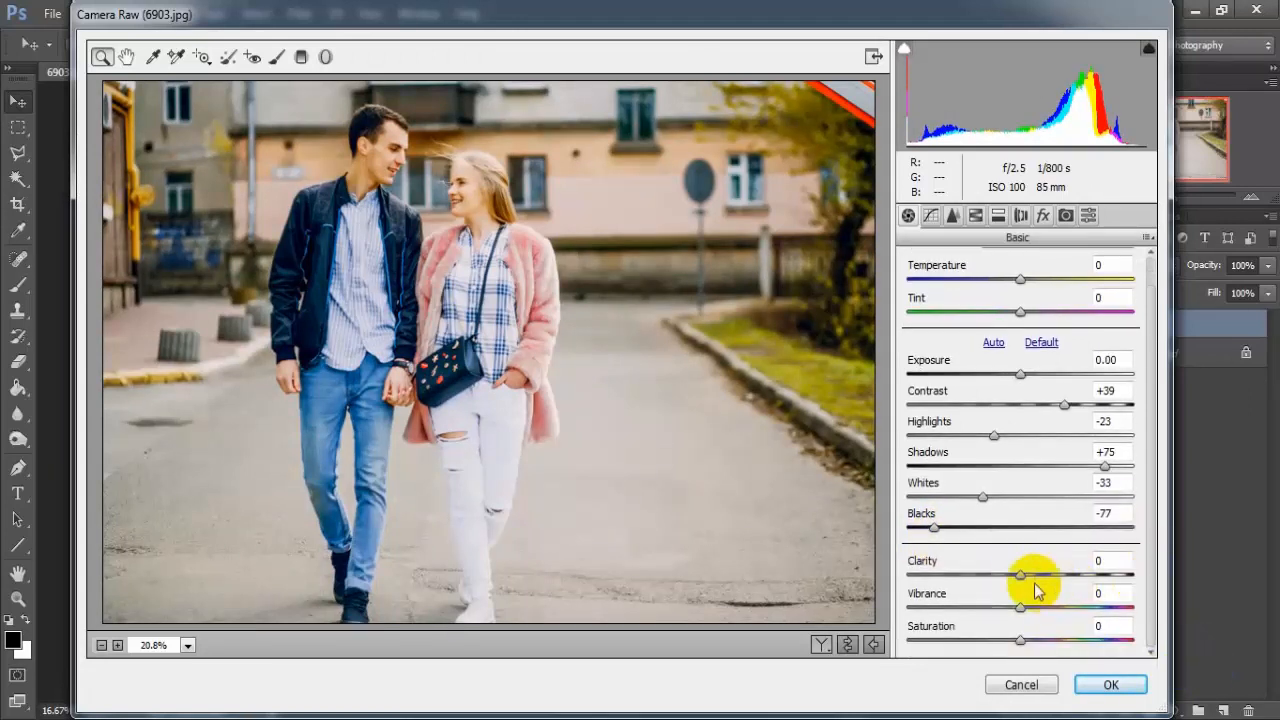
left_click_drag(1018, 576, 1030, 582)
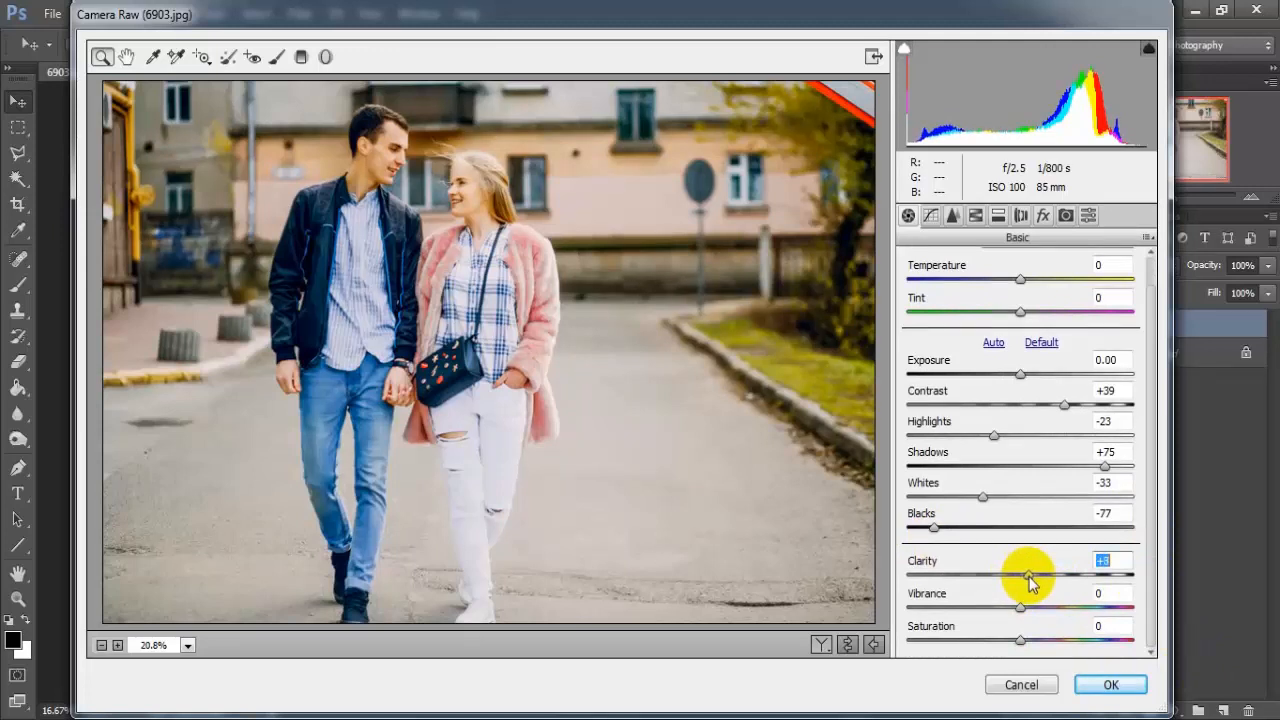
Step: Shape the RGB point tone curve with a midtone point at 114/111, a shadow point at 48/44 and a raised black endpoint
left_click(930, 216)
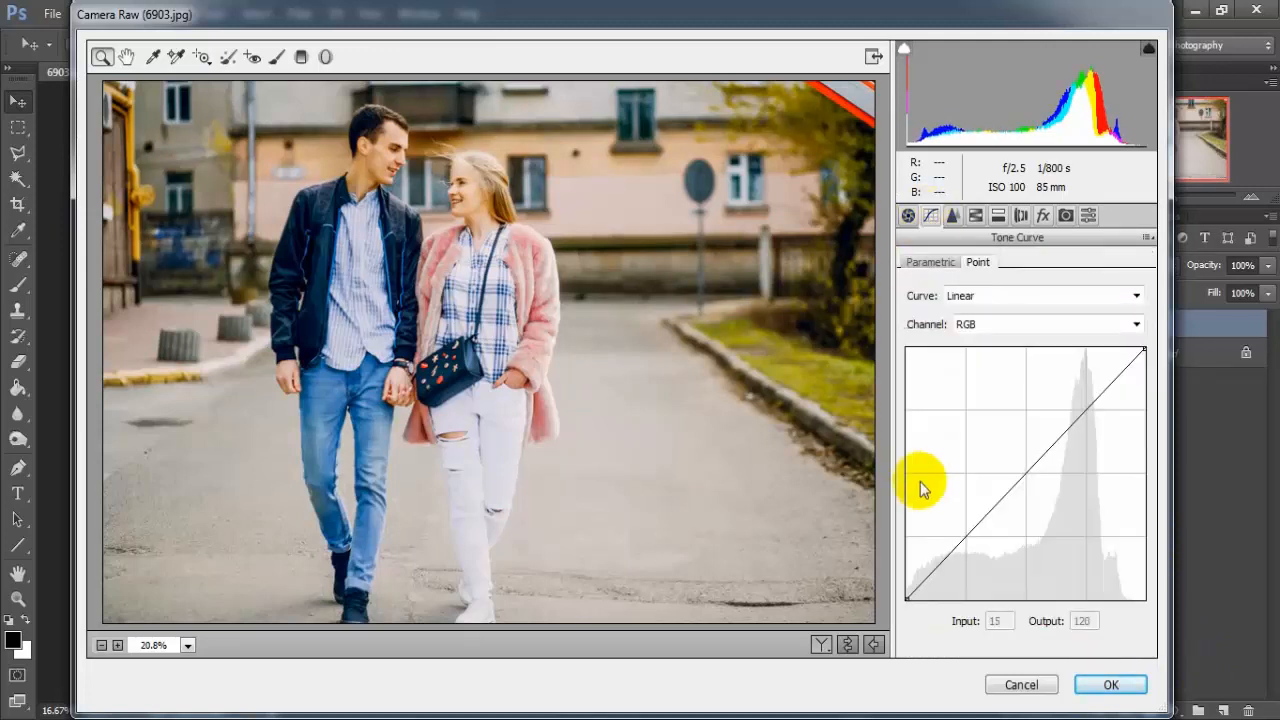
left_click(1010, 488)
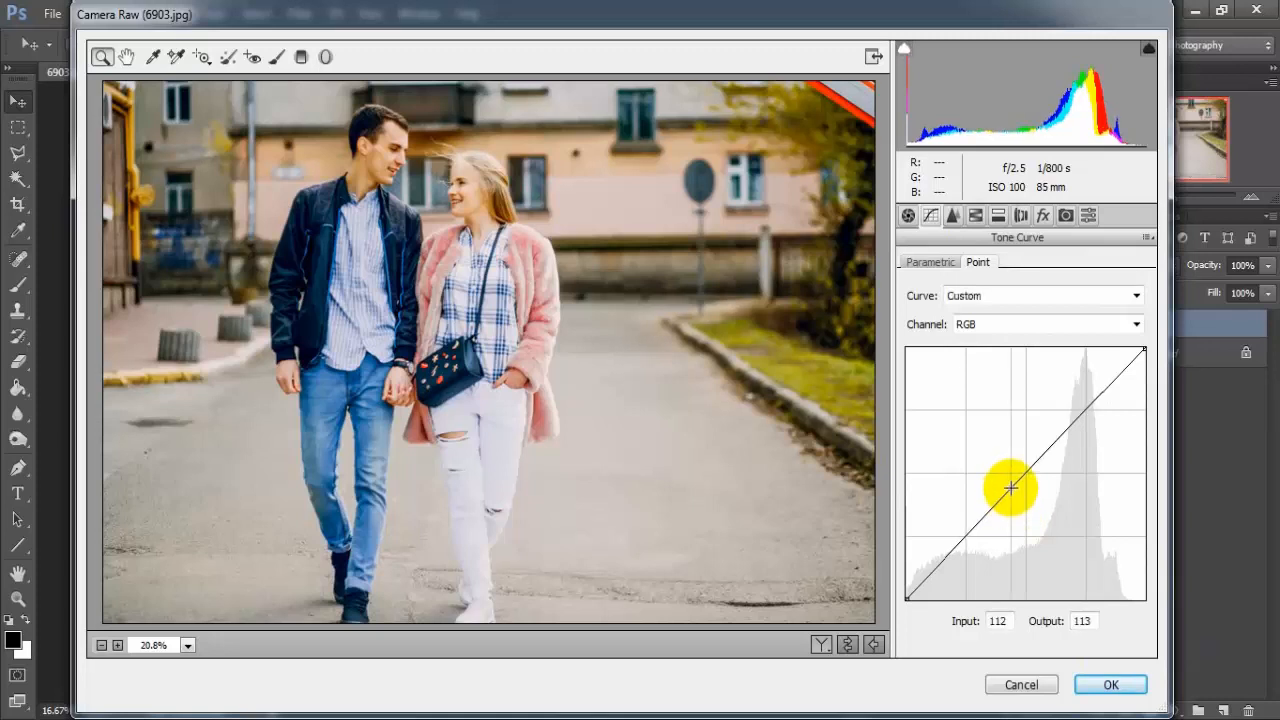
left_click_drag(1010, 488, 1013, 490)
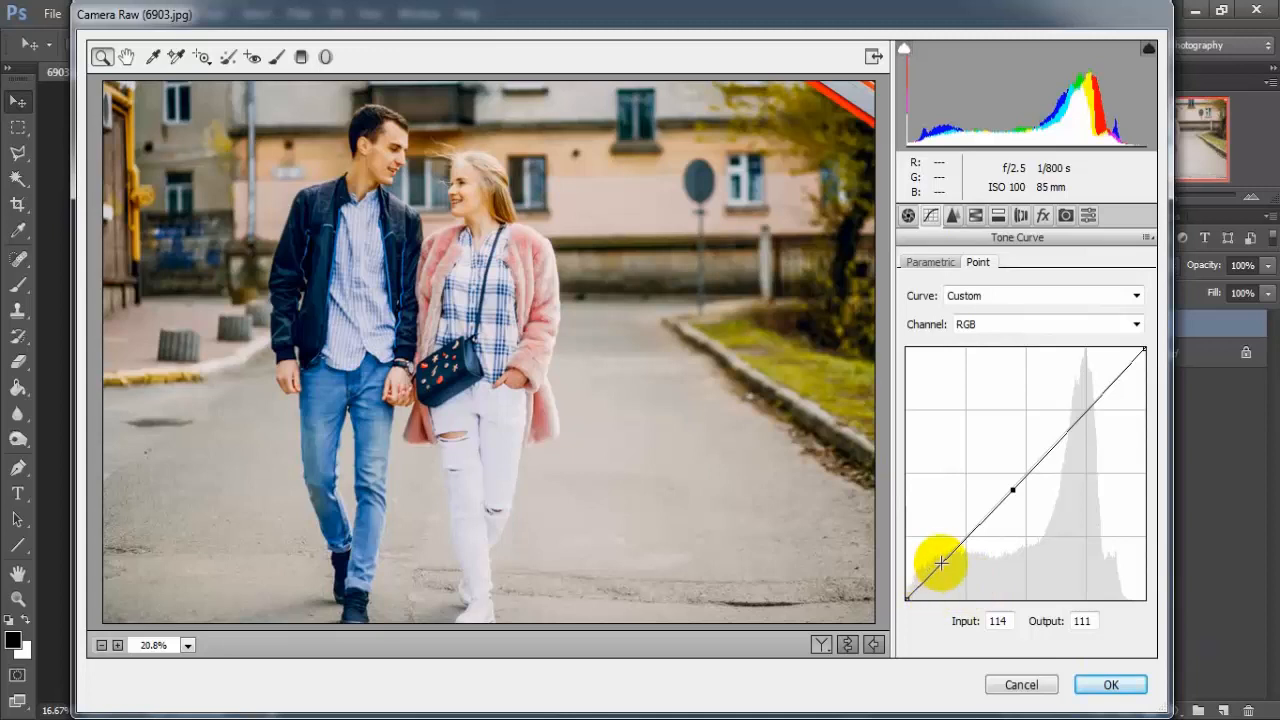
left_click_drag(941, 563, 946, 562)
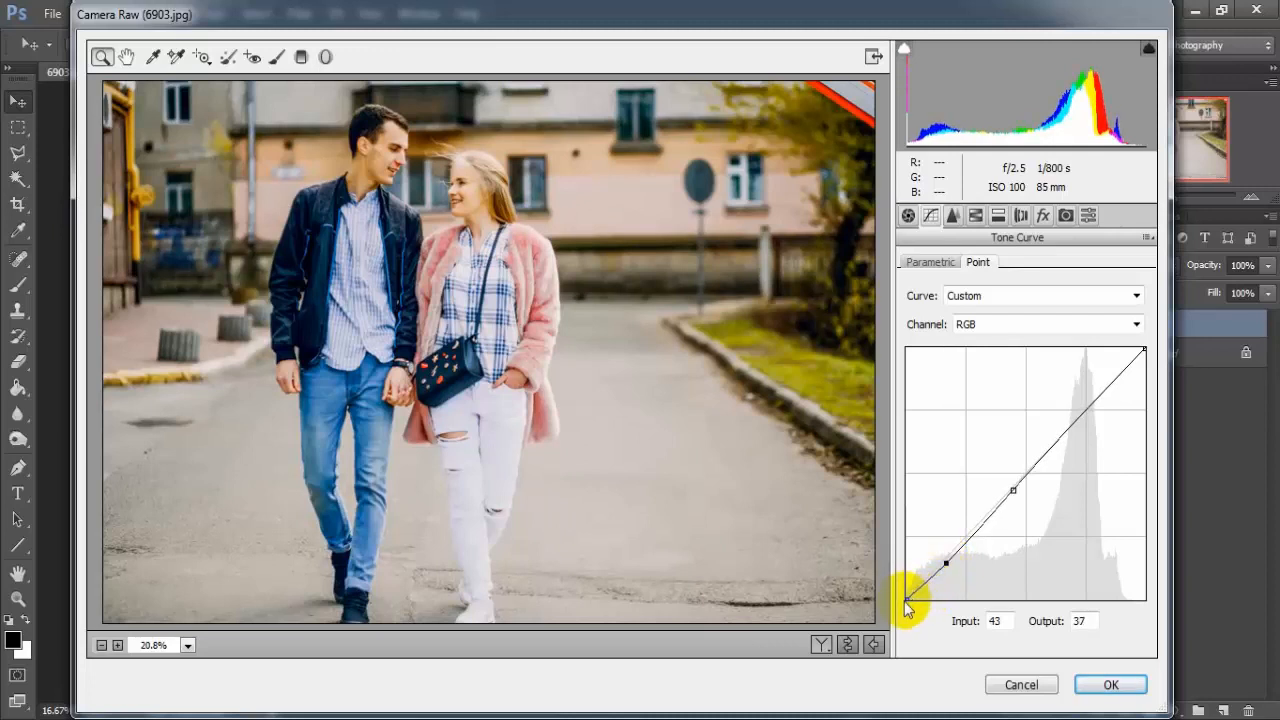
left_click_drag(905, 599, 950, 556)
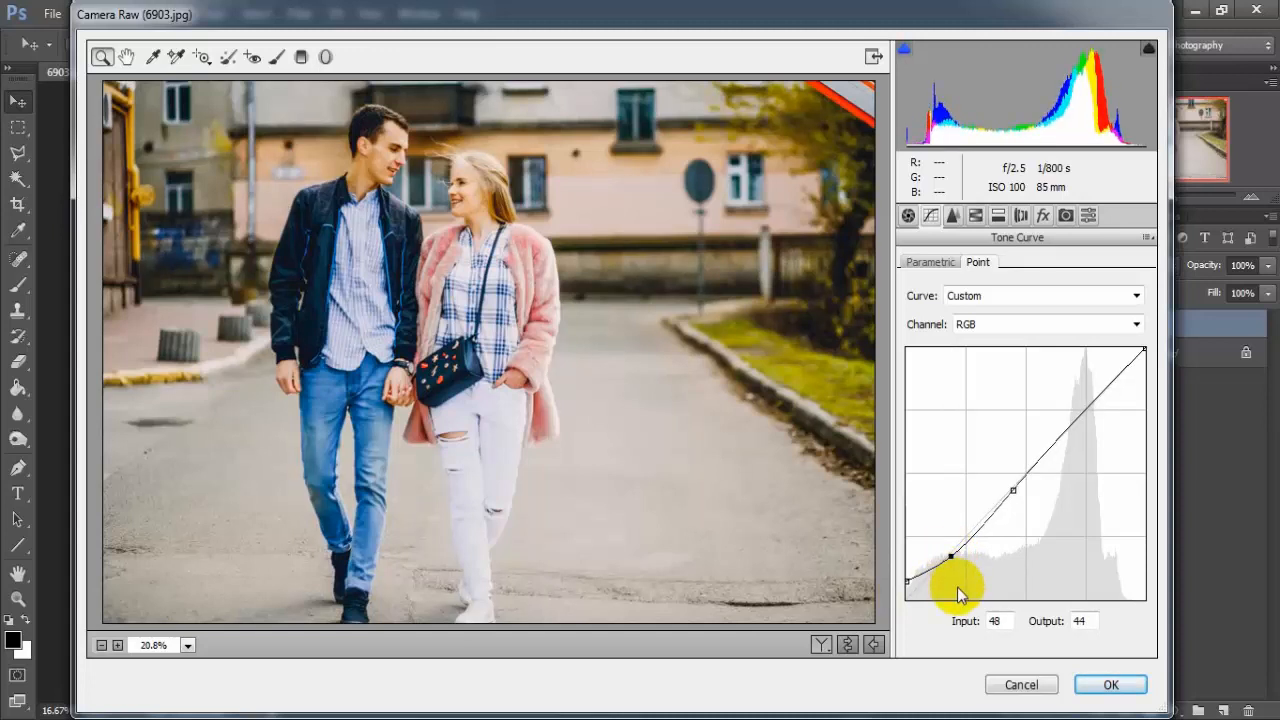
Step: Lift the Green channel's tone curve slightly with a midtone point at input 106, output 110
left_click(1048, 328)
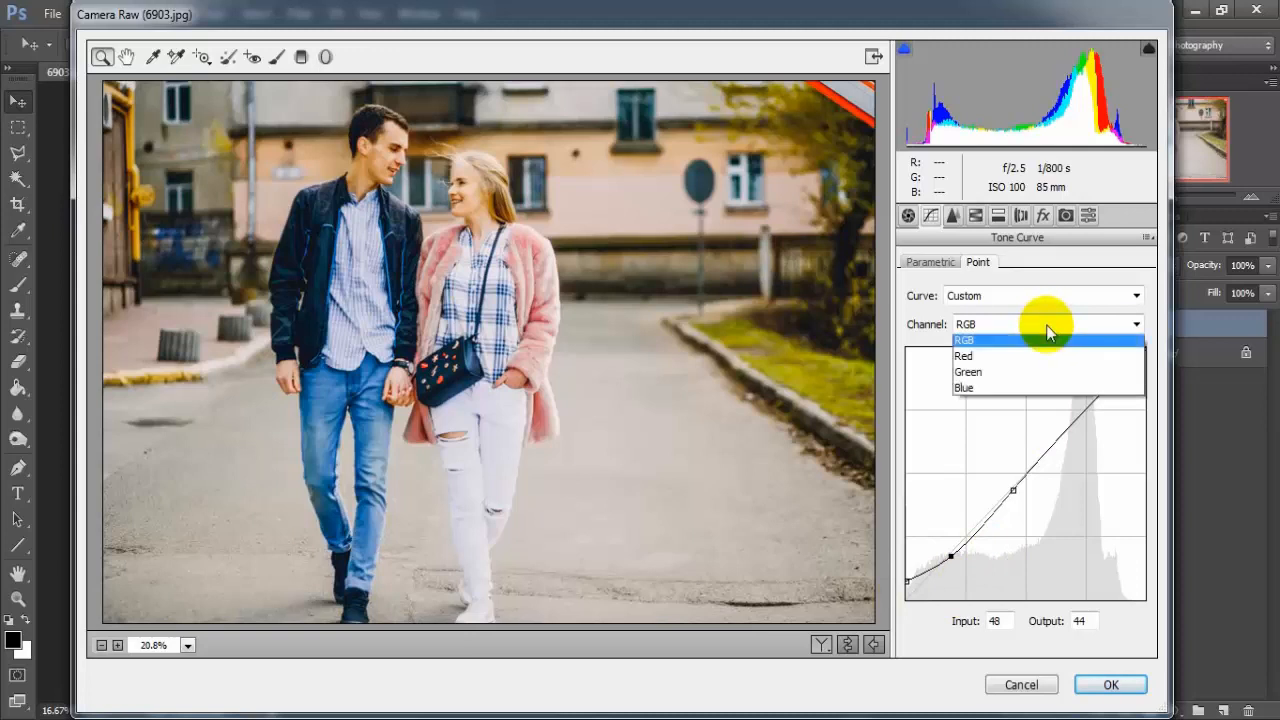
left_click(1072, 380)
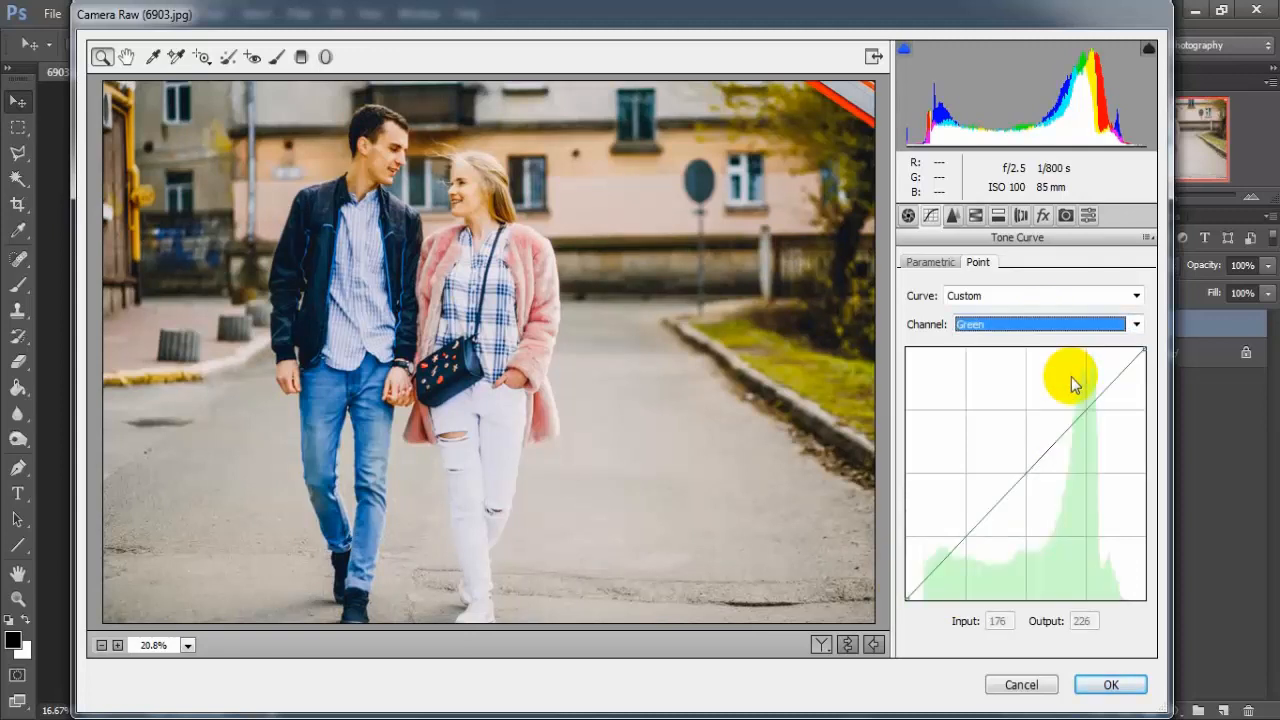
left_click(1007, 493)
left_click_drag(1007, 493, 1005, 490)
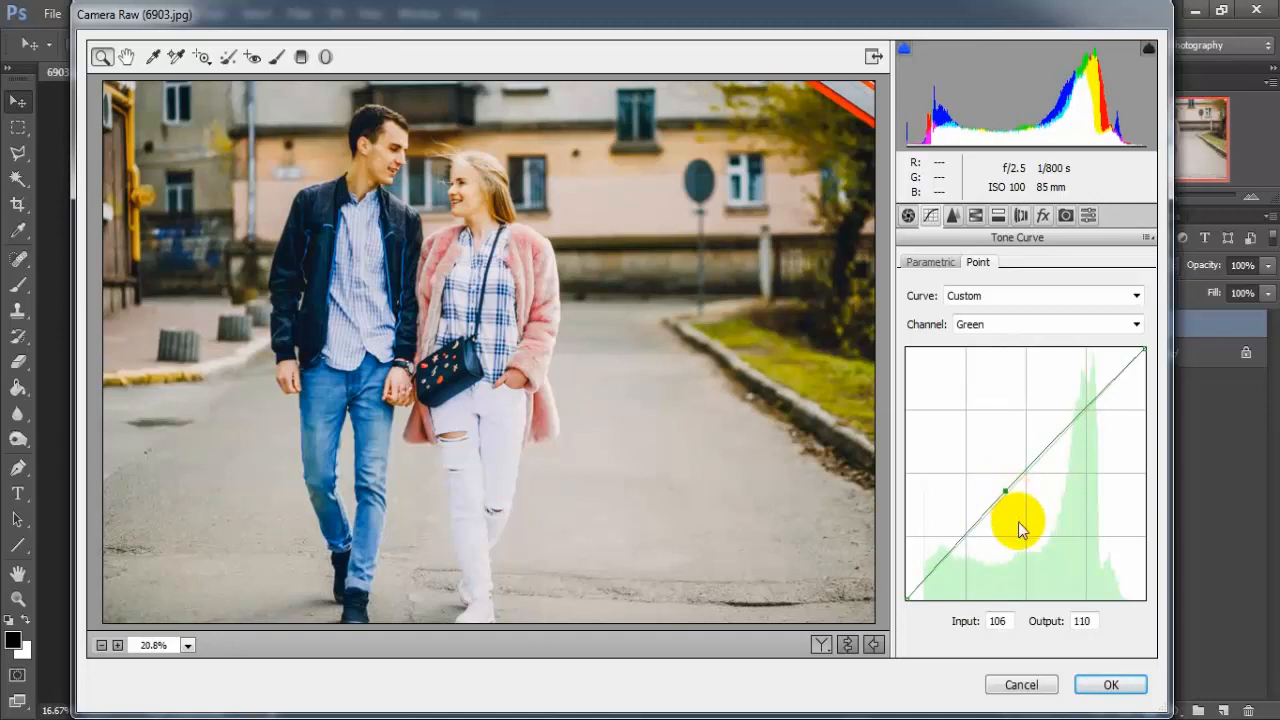
Step: Lower the Blue channel's tone curve with a midtone point at input 109, output 101
left_click(1011, 325)
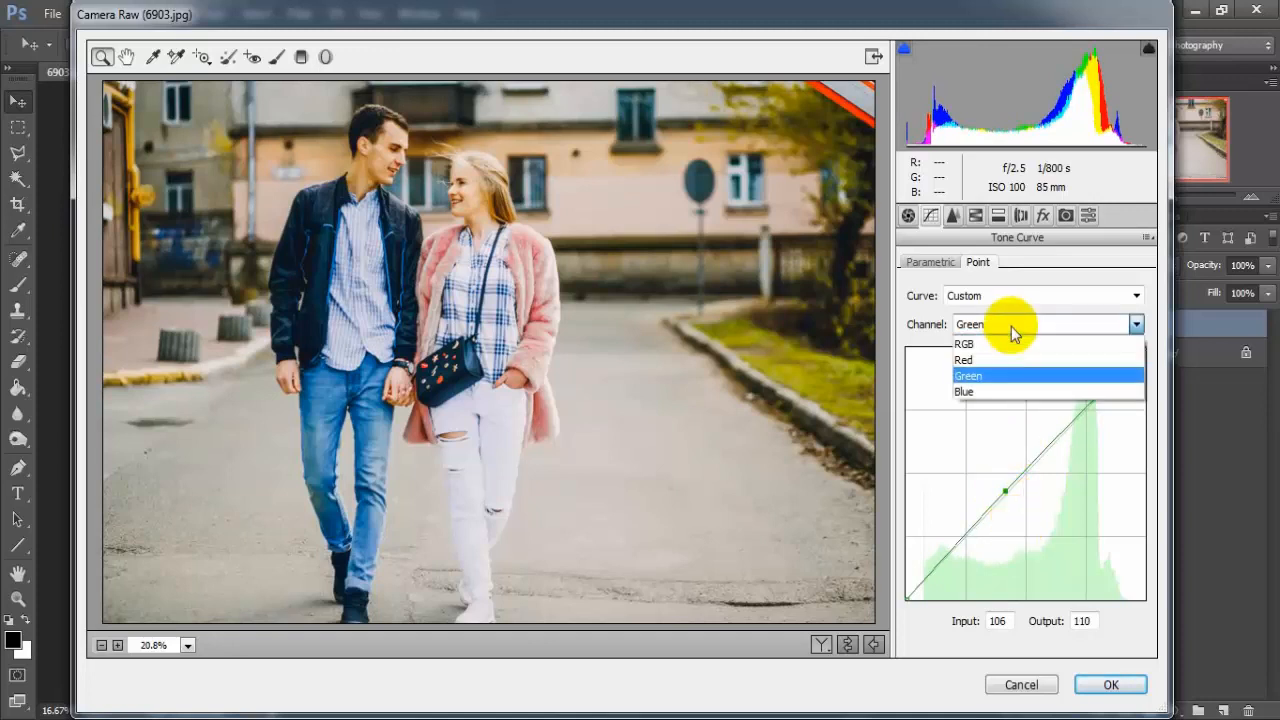
left_click(1017, 393)
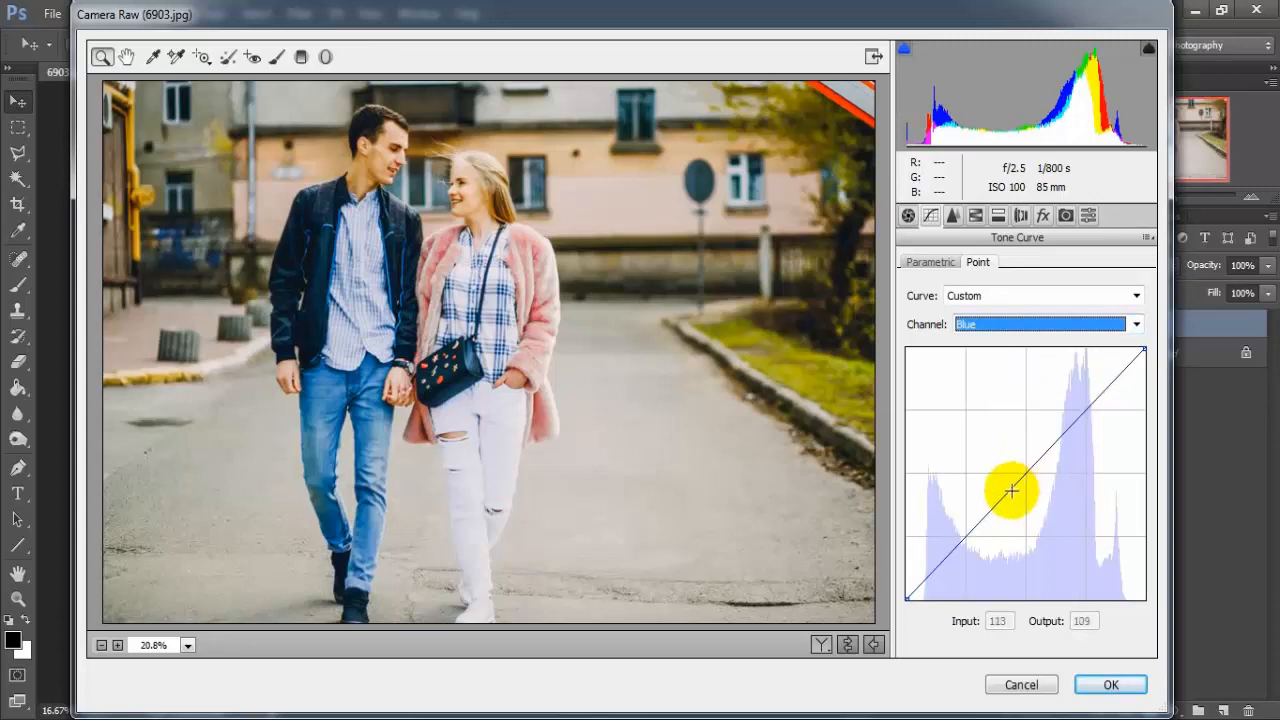
left_click_drag(1002, 497, 1008, 499)
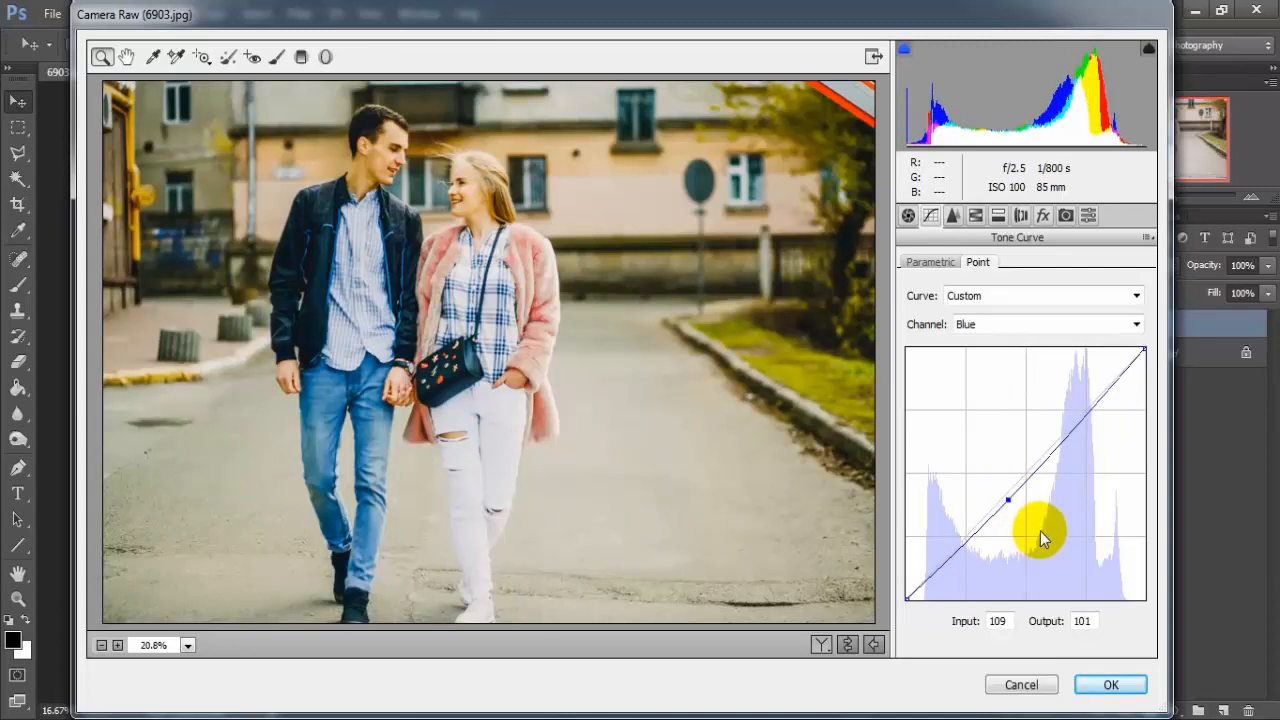
Step: Set the sharpening Amount to 31 and noise reduction to Luminance 90, Luminance Contrast 8, Color 9 and Color Detail 60
left_click(954, 220)
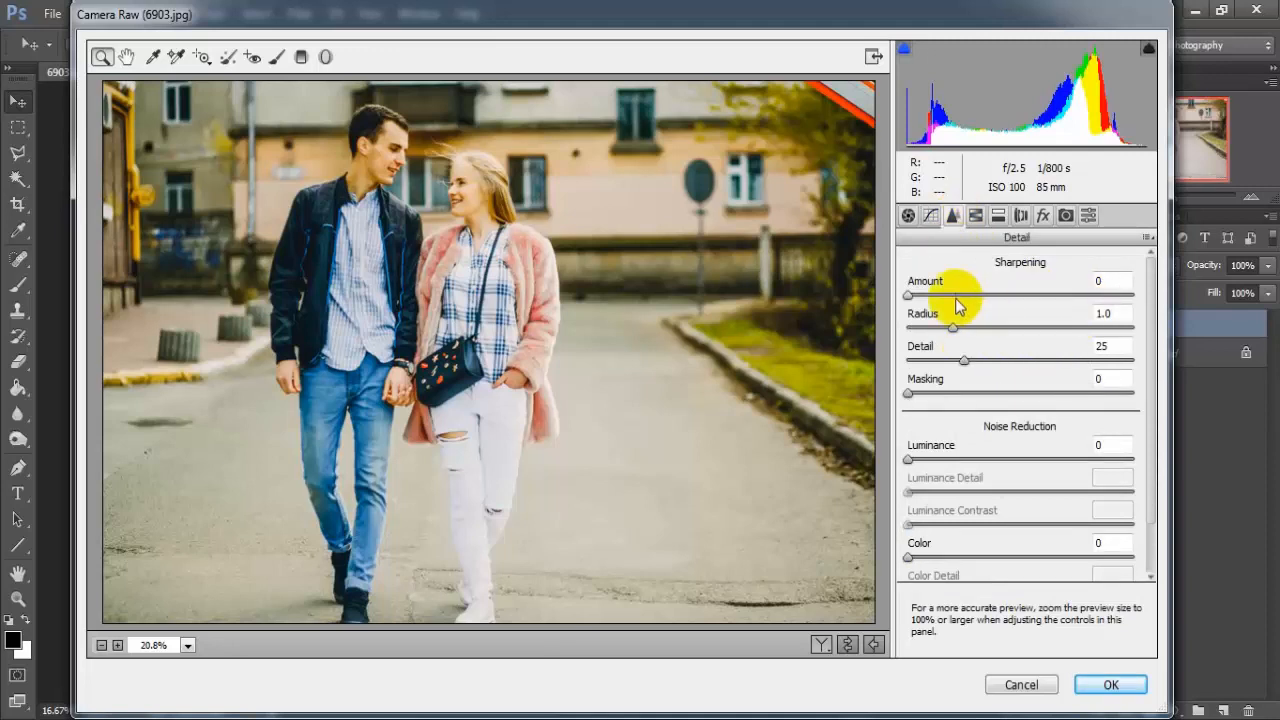
left_click_drag(914, 295, 957, 306)
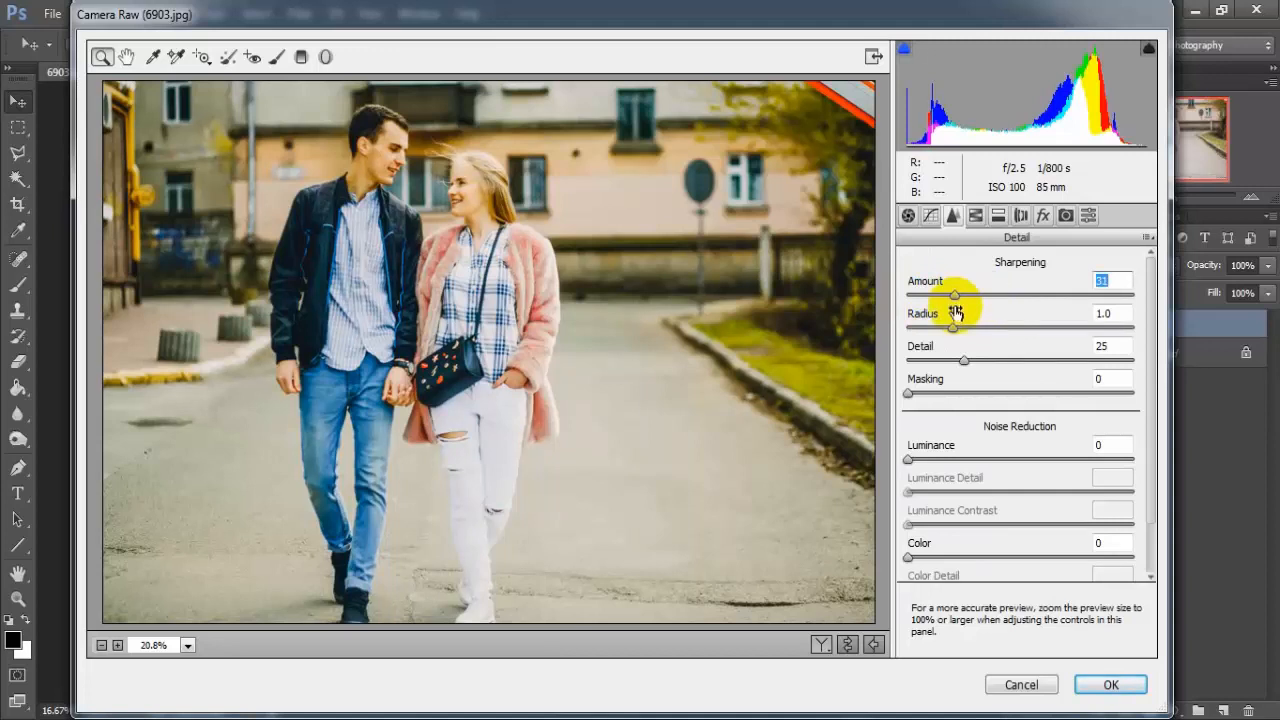
left_click_drag(909, 459, 1109, 467)
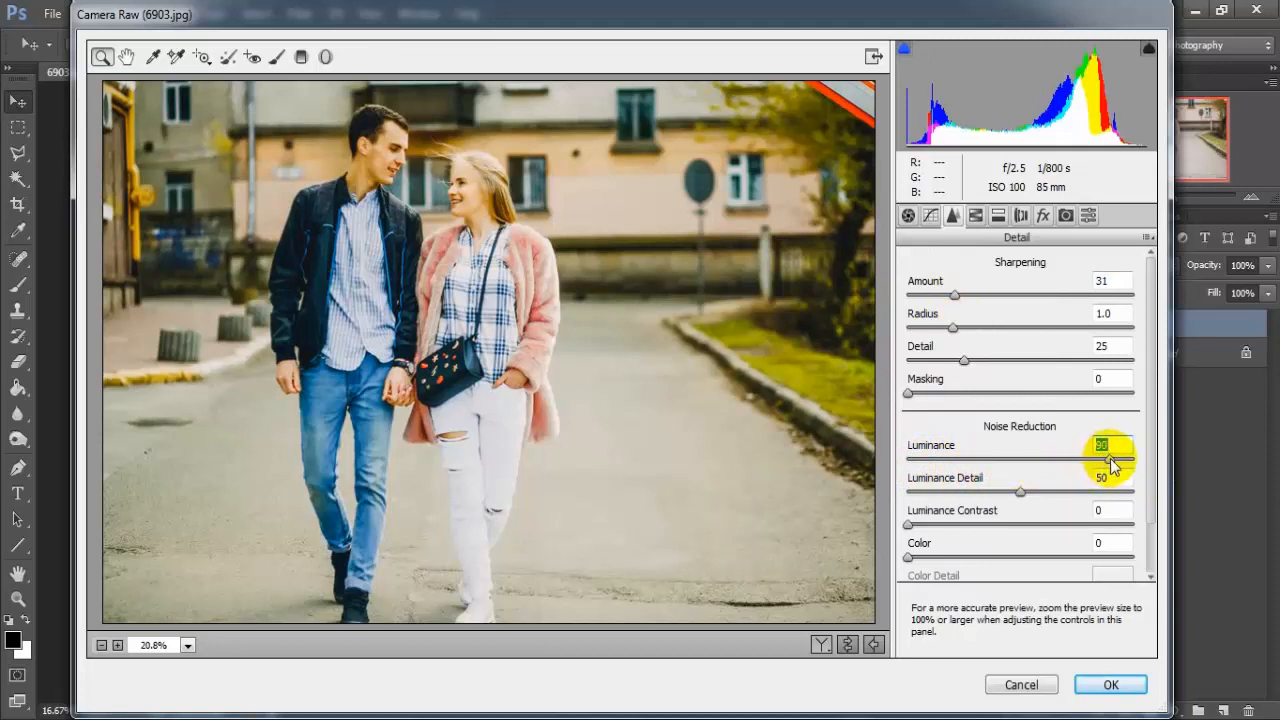
scroll(1143, 500, "down", 2)
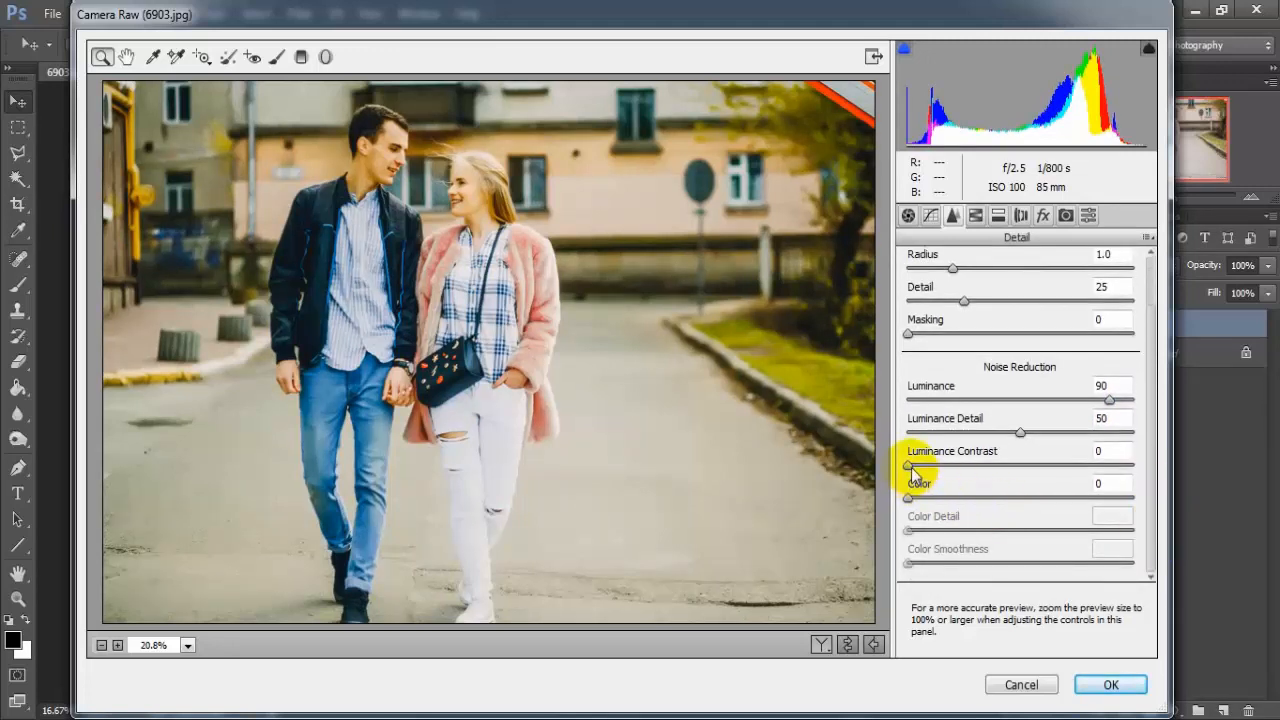
left_click_drag(910, 471, 931, 500)
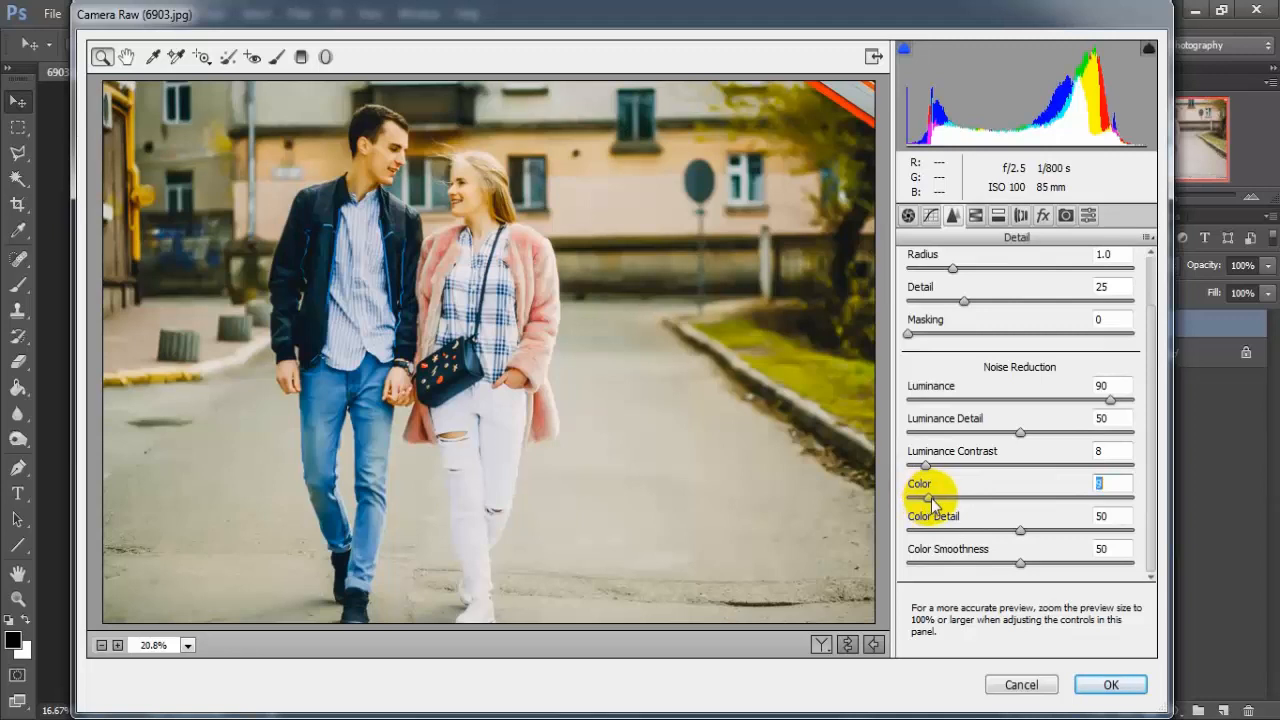
left_click_drag(1018, 535, 1042, 537)
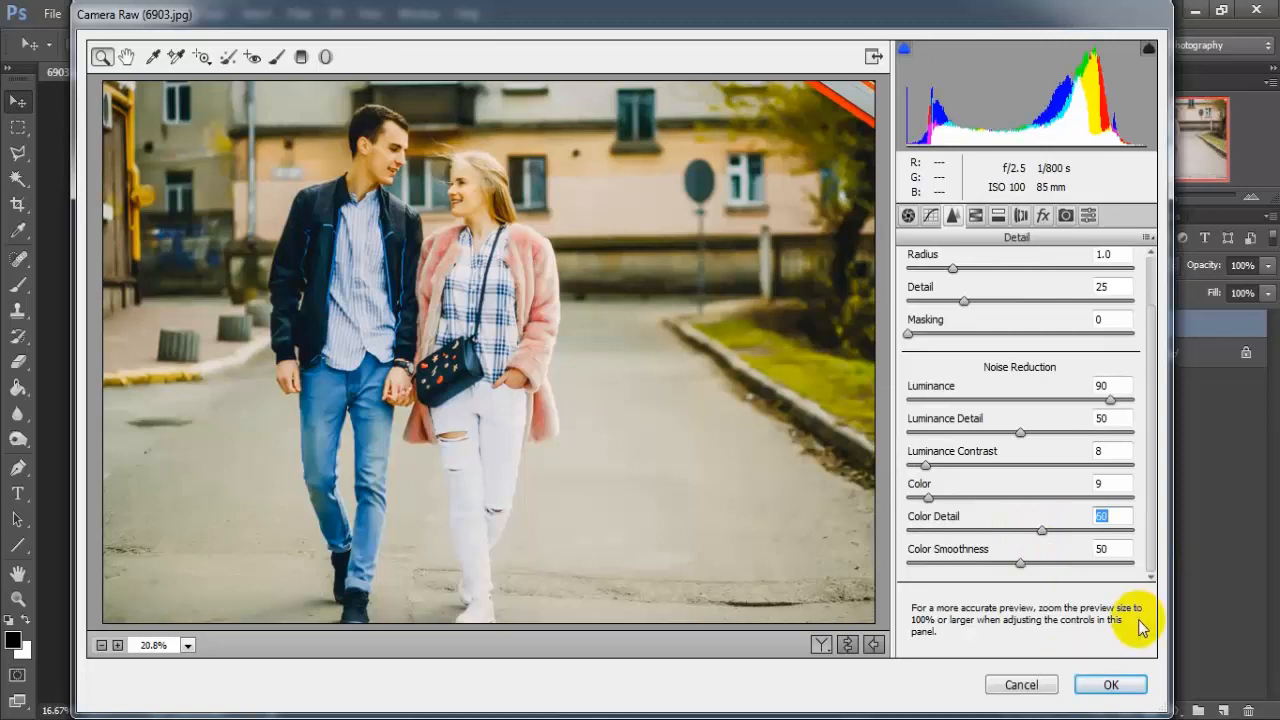
Step: In the HSL saturation adjustments, set Reds to -16 and Purples to +33
left_click(977, 219)
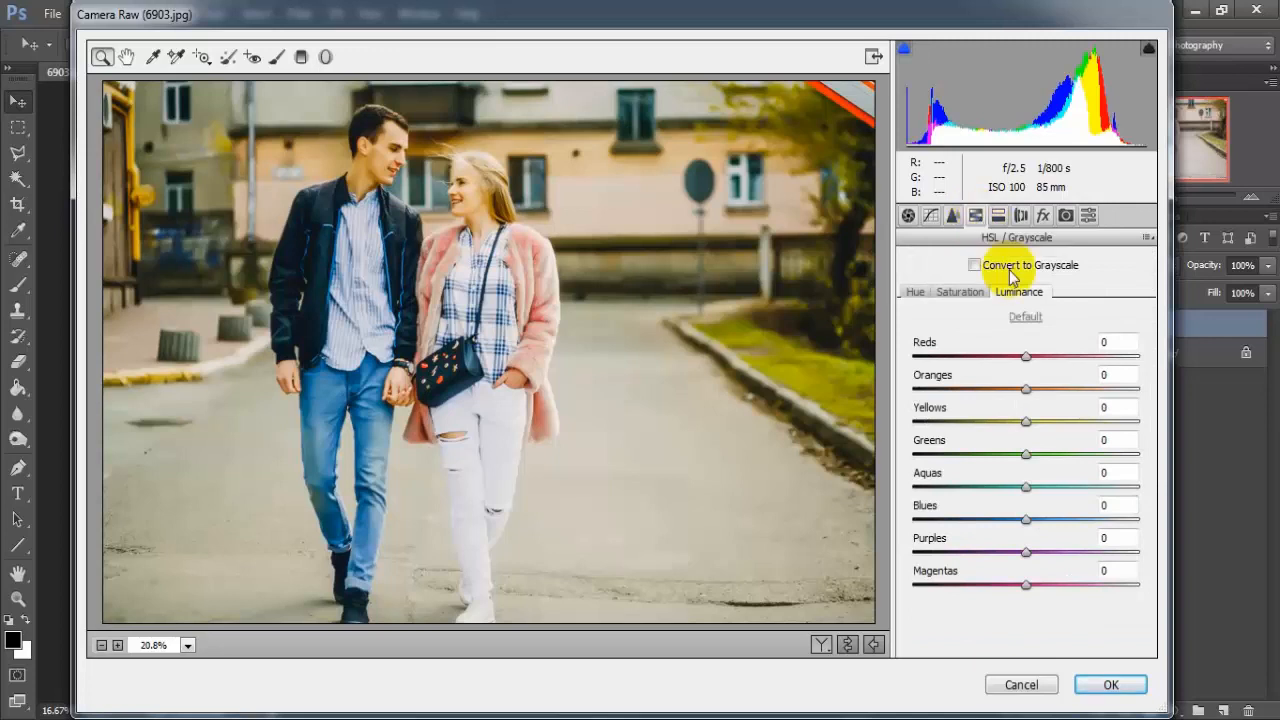
left_click(962, 292)
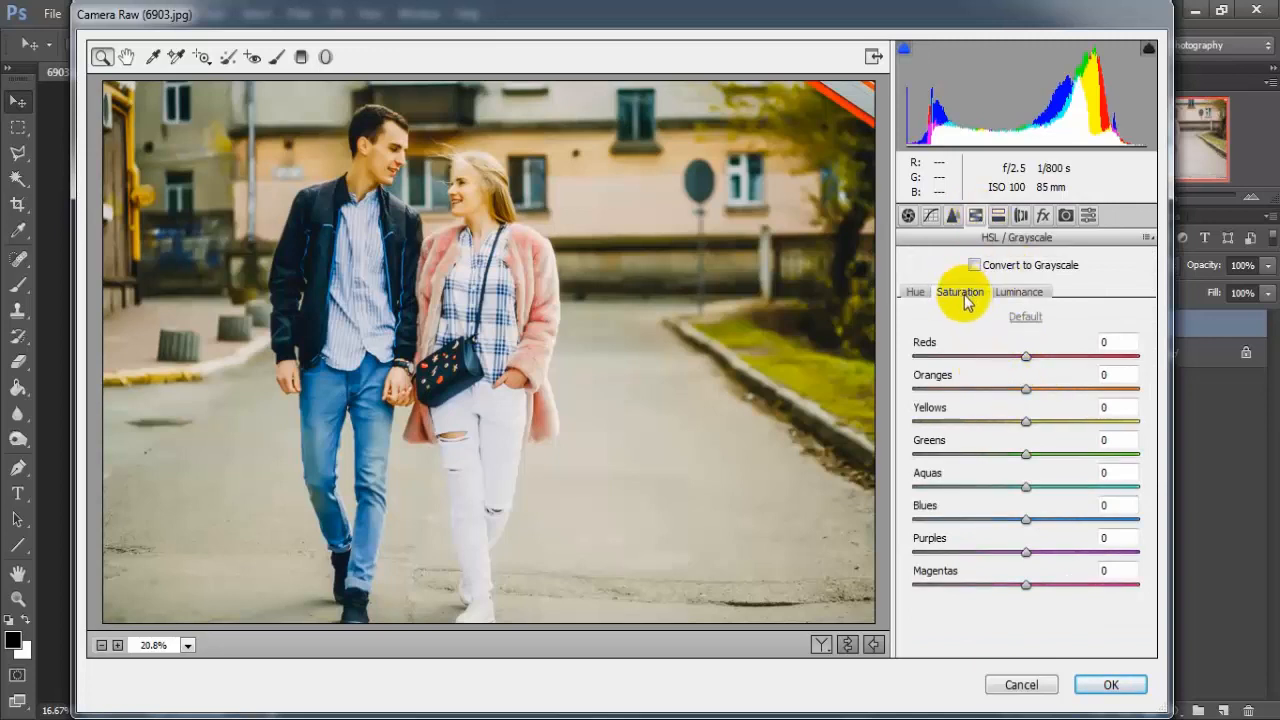
left_click_drag(1030, 366, 1015, 365)
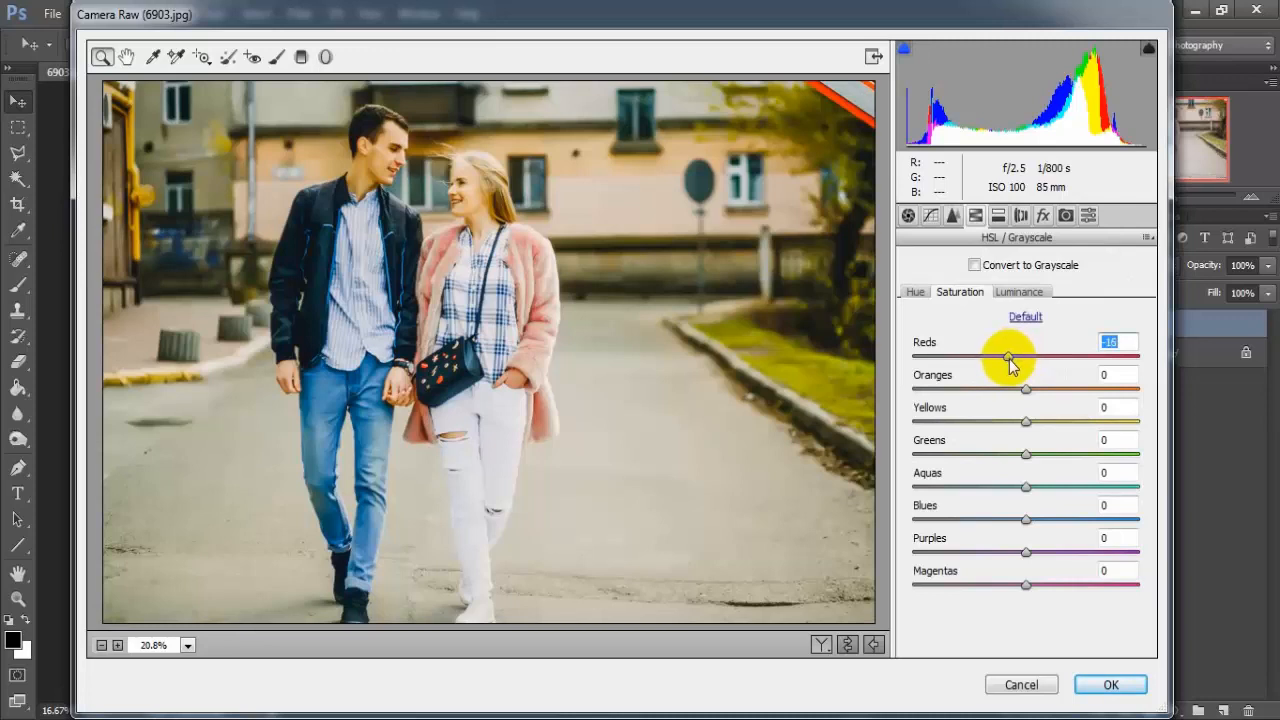
left_click_drag(1010, 366, 1008, 366)
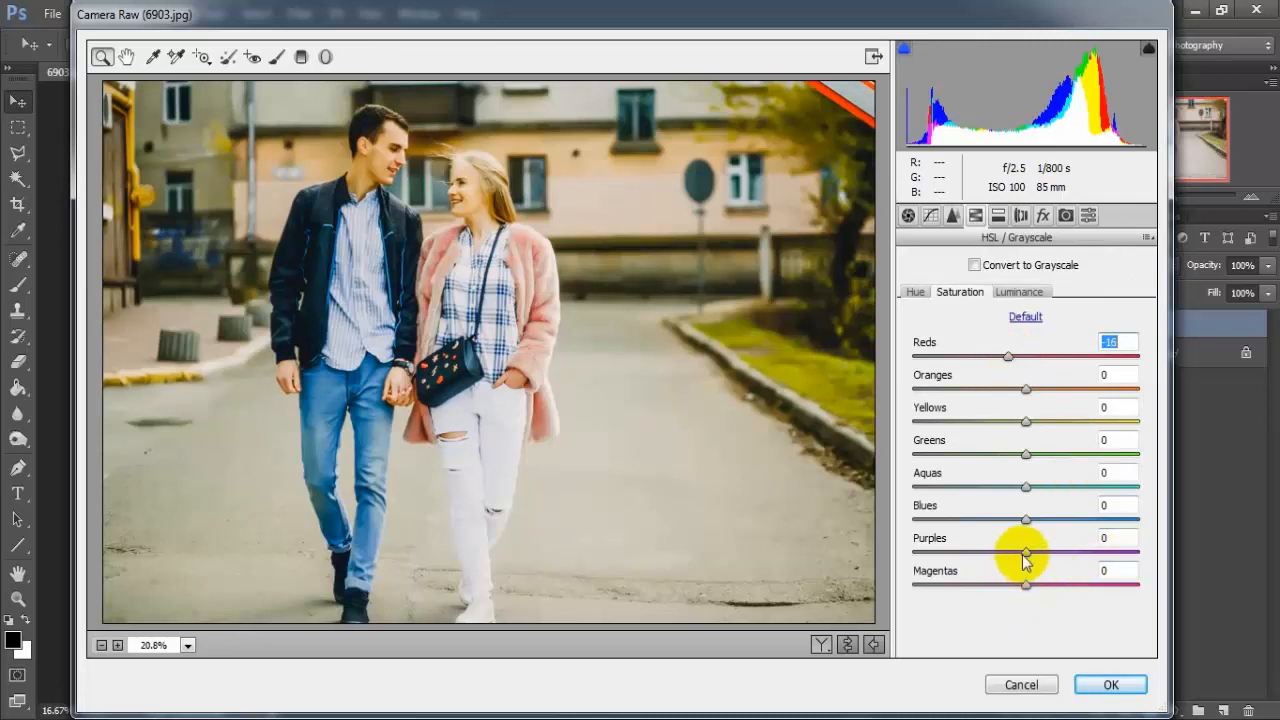
left_click_drag(1023, 557, 1064, 556)
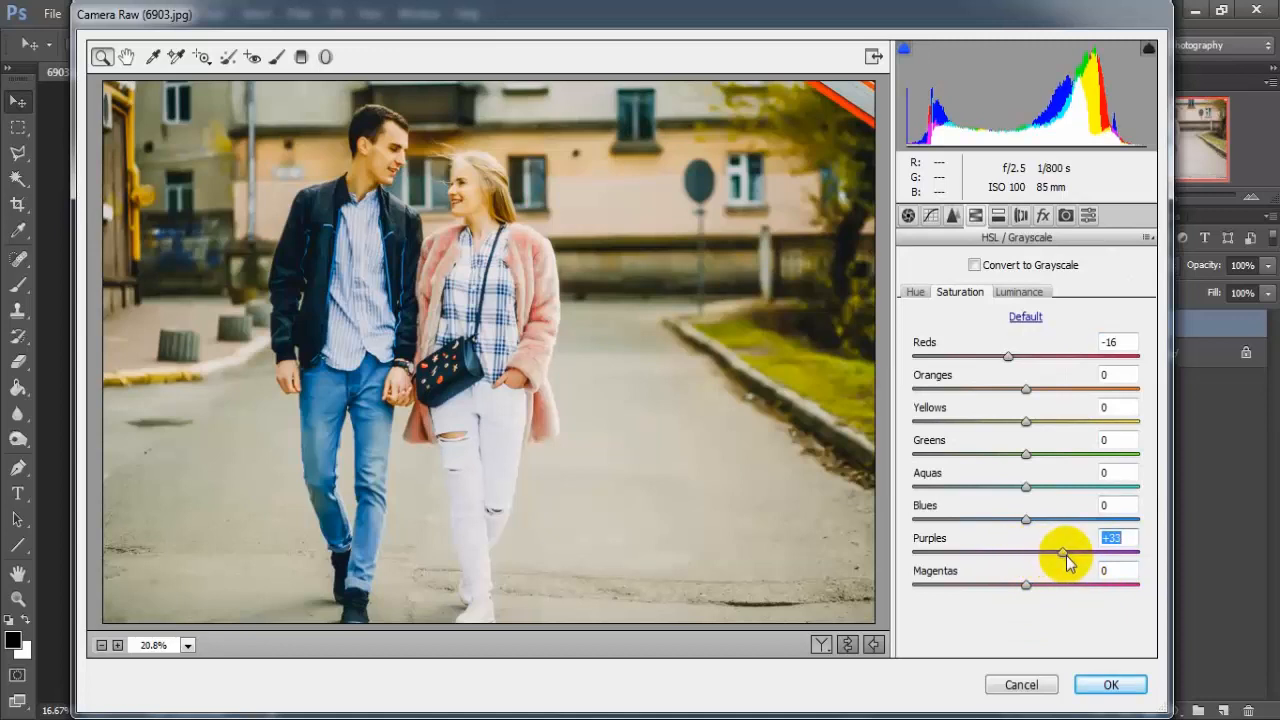
Step: In the HSL luminance adjustments, set Reds to +28, Oranges to +1 and Yellows to +12
left_click(1025, 297)
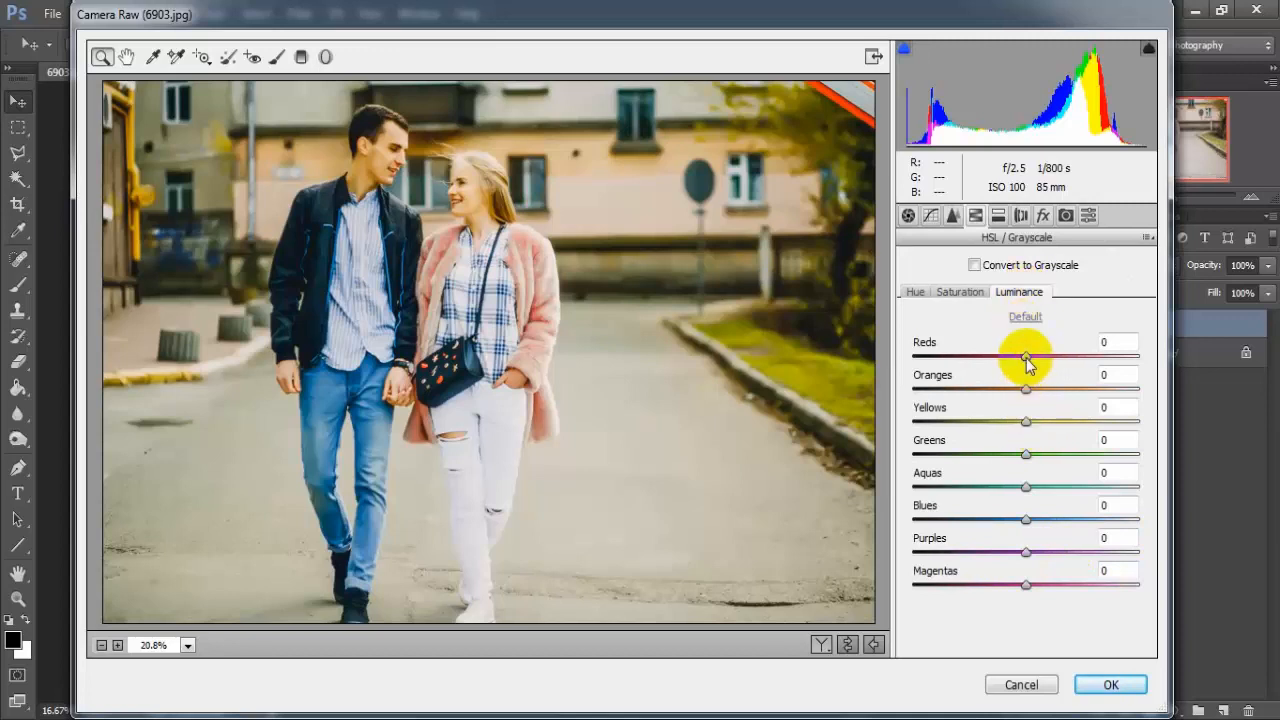
left_click_drag(1026, 359, 1057, 364)
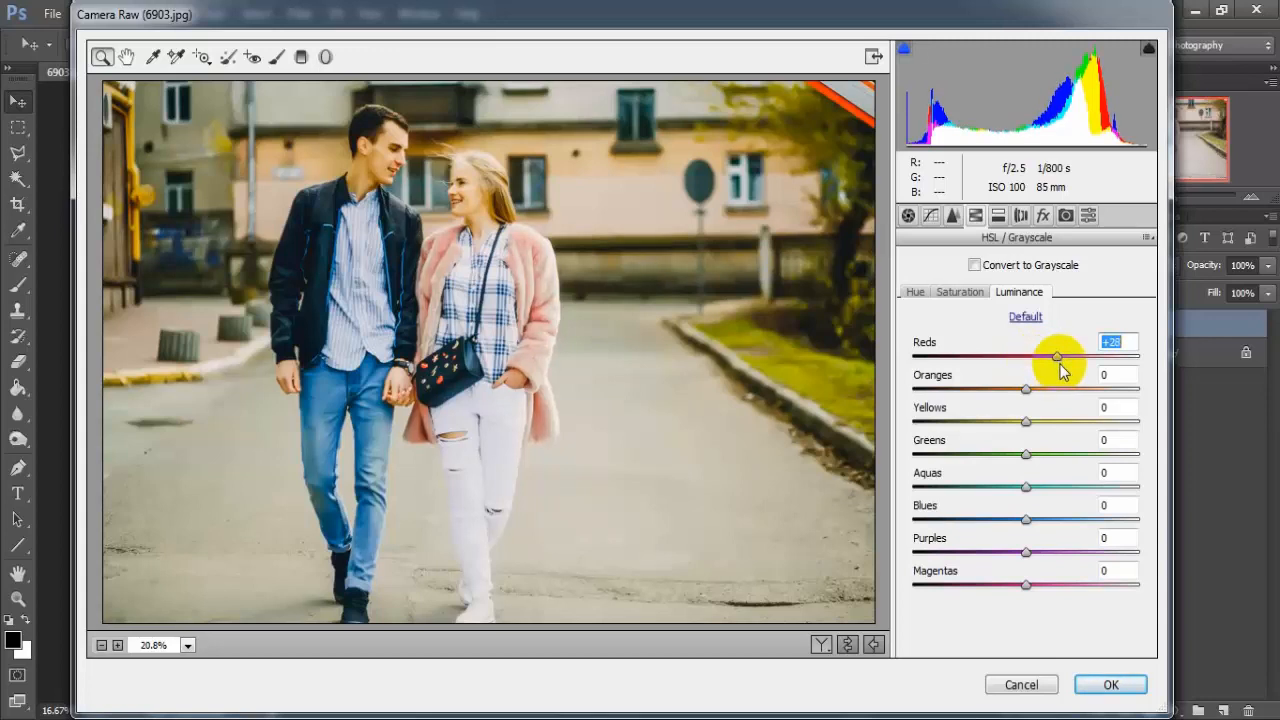
left_click(1025, 392)
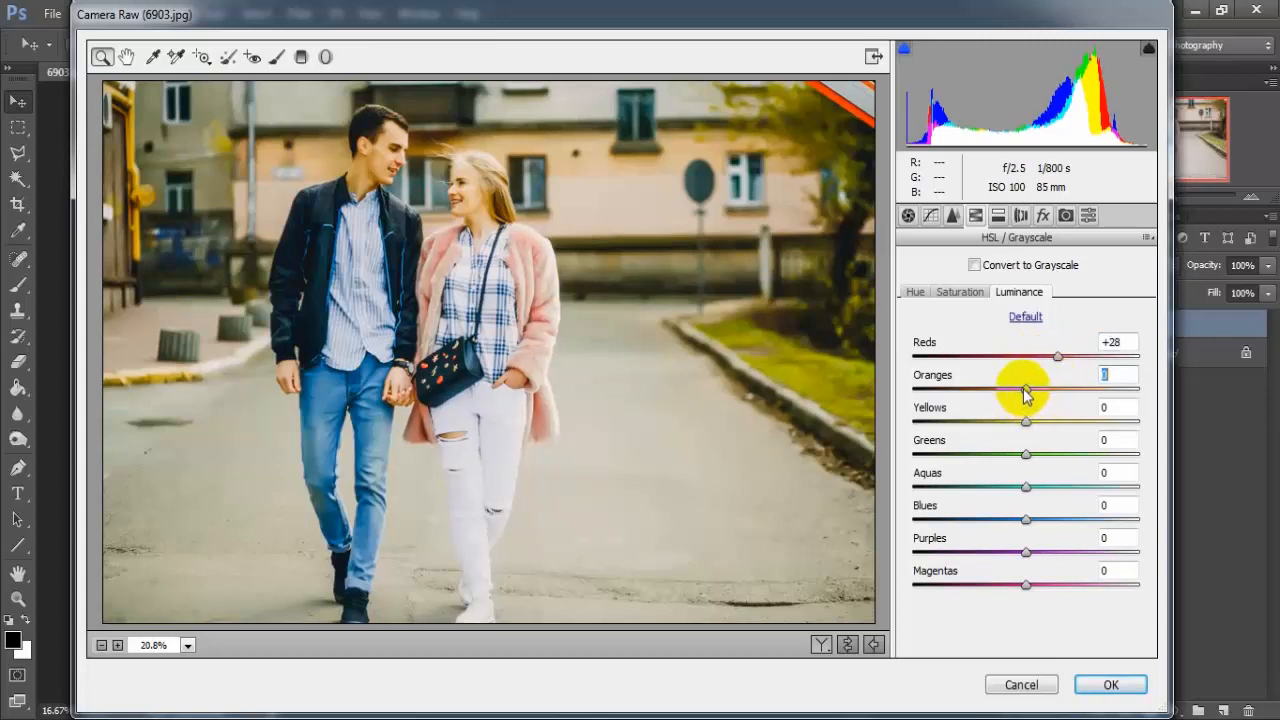
left_click_drag(1024, 389, 1025, 394)
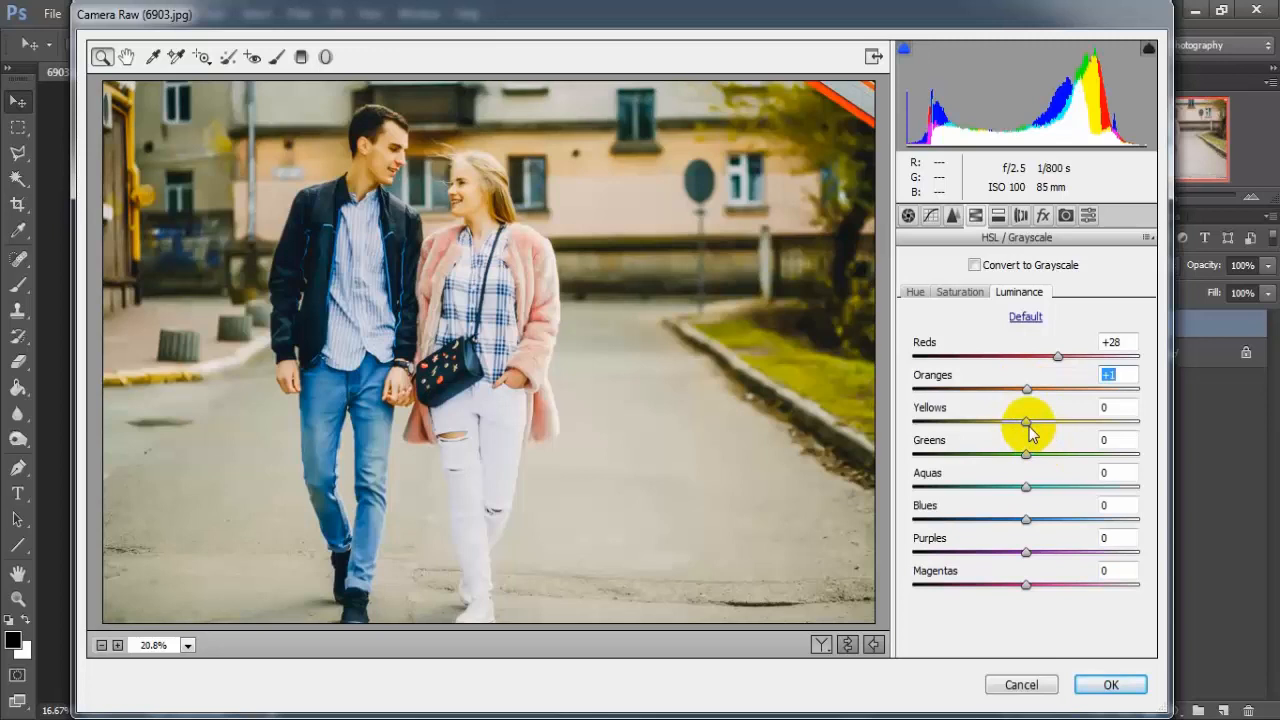
left_click_drag(1028, 424, 1044, 428)
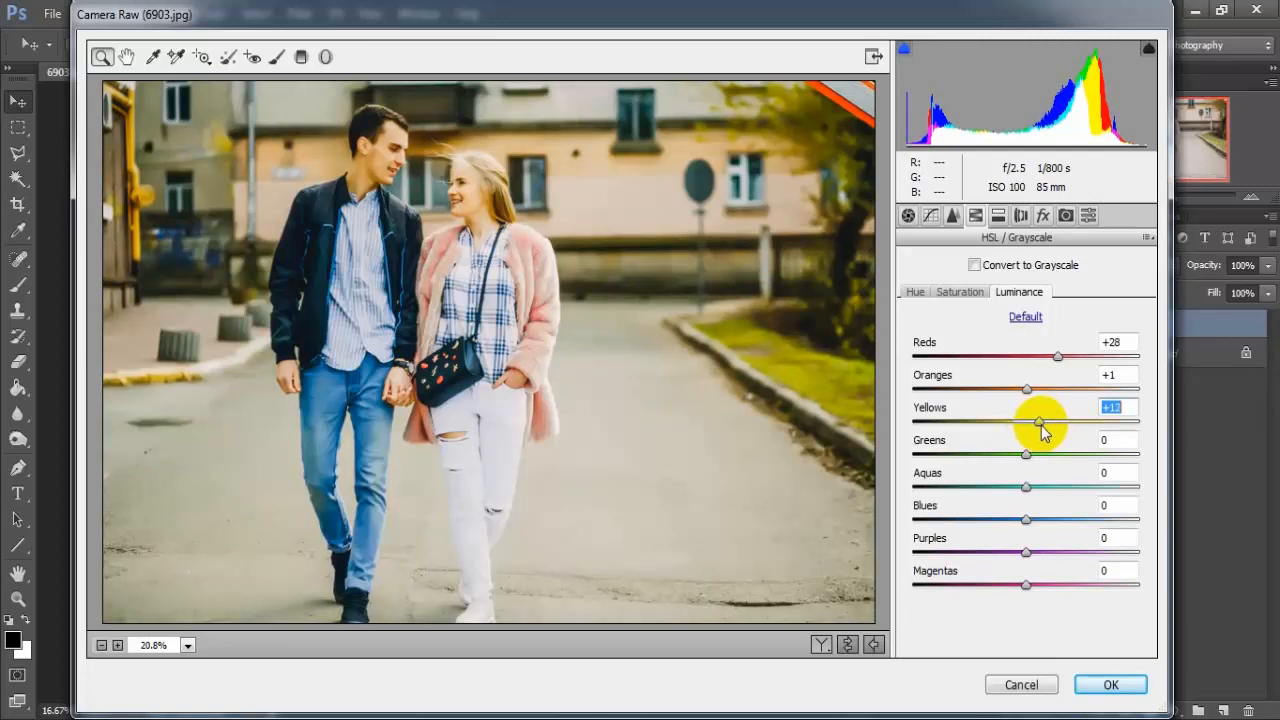
Step: Split-tone the highlights with Hue 195 and Saturation 13
left_click(998, 216)
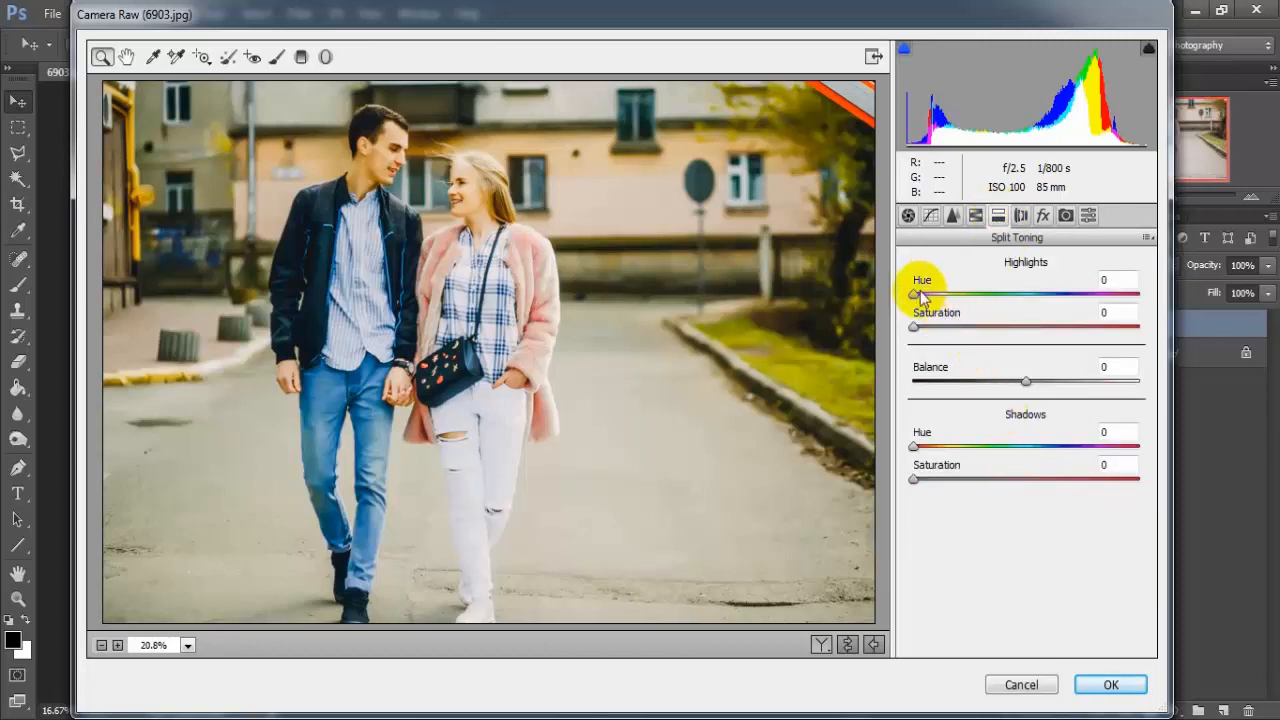
left_click_drag(917, 297, 1039, 298)
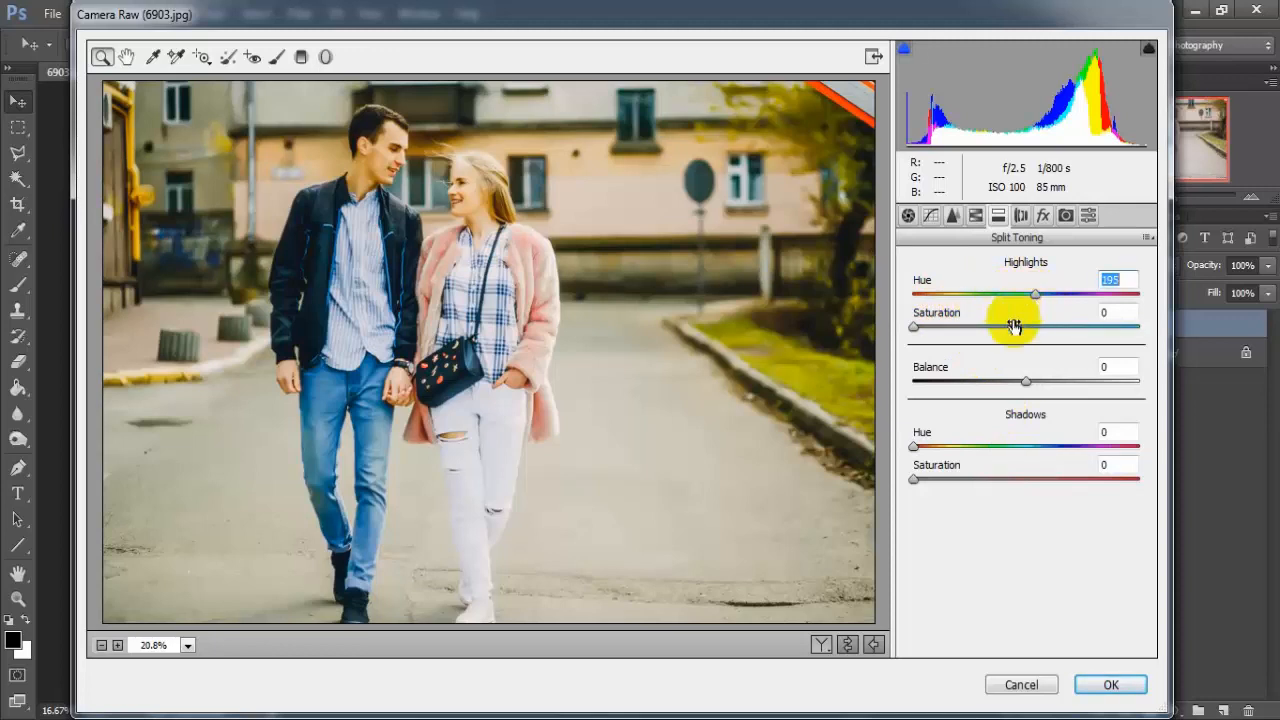
left_click_drag(914, 327, 947, 331)
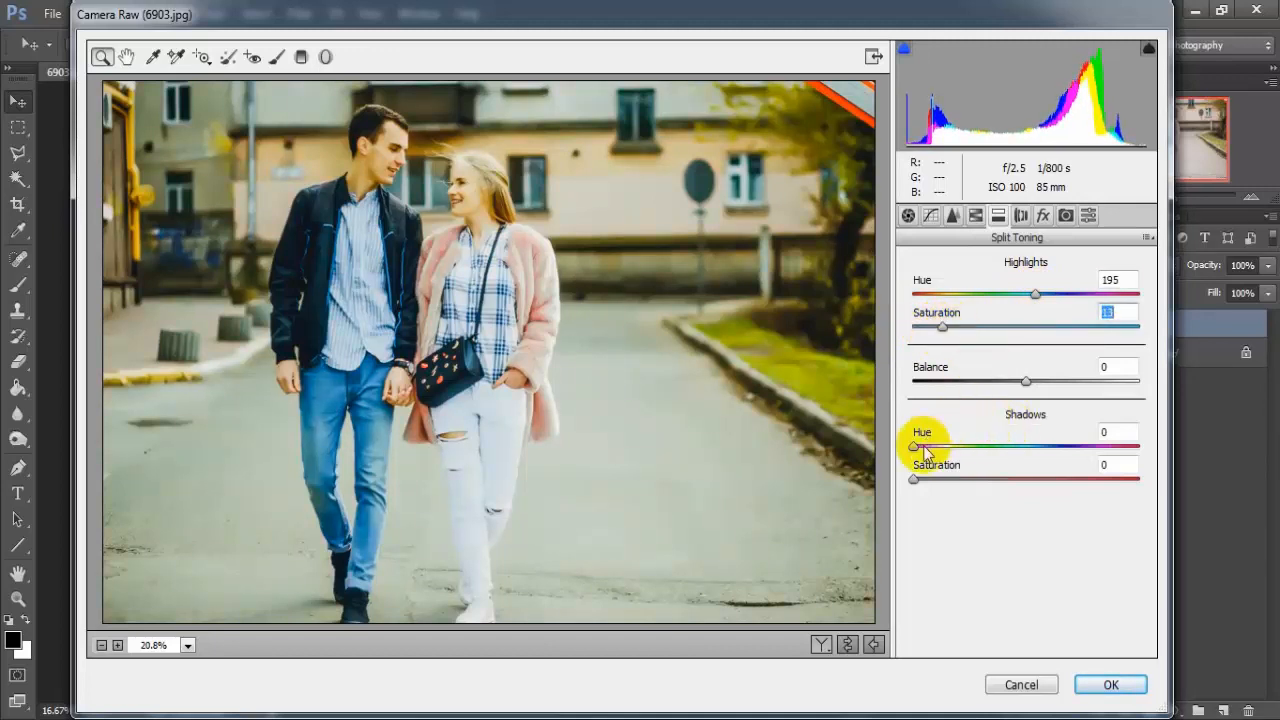
Step: Split-tone the shadows with Hue 254 and Saturation 15
left_click_drag(915, 450, 1073, 452)
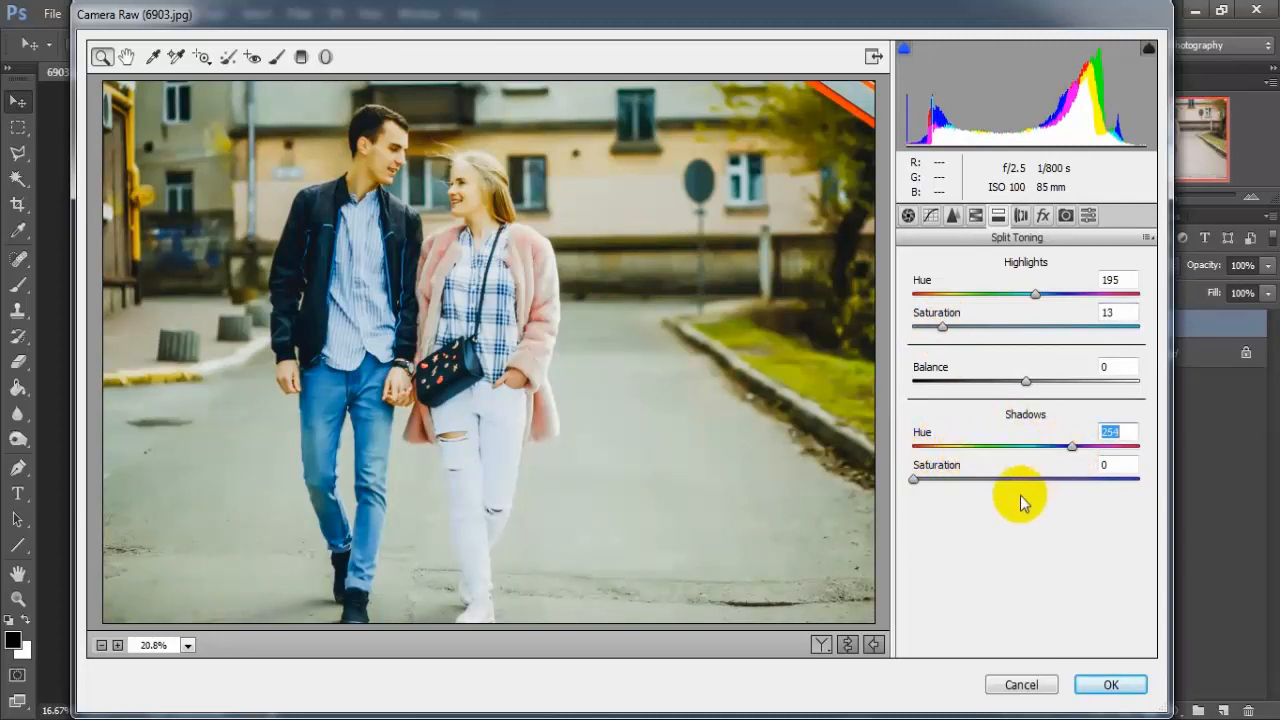
left_click_drag(914, 480, 947, 490)
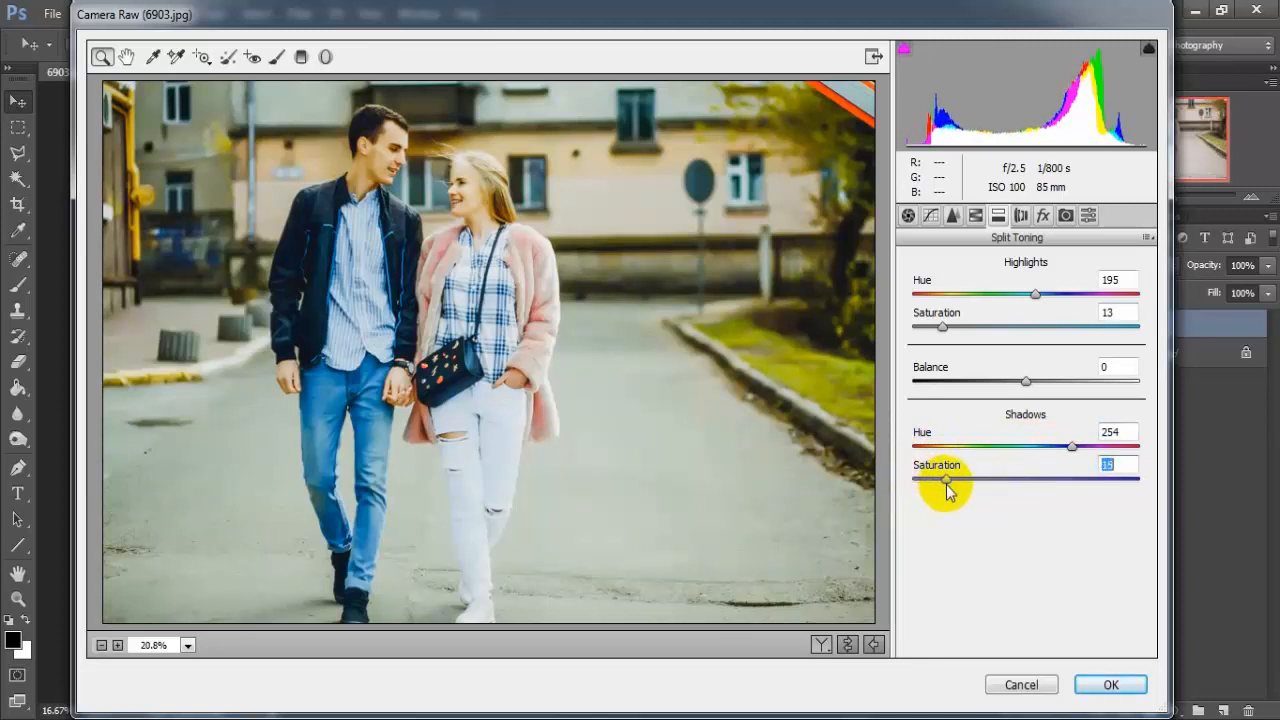
Step: In Camera Calibration, set the Shadows Tint to +28 and the Red Primary to Hue +27 and Saturation +17
left_click(1066, 217)
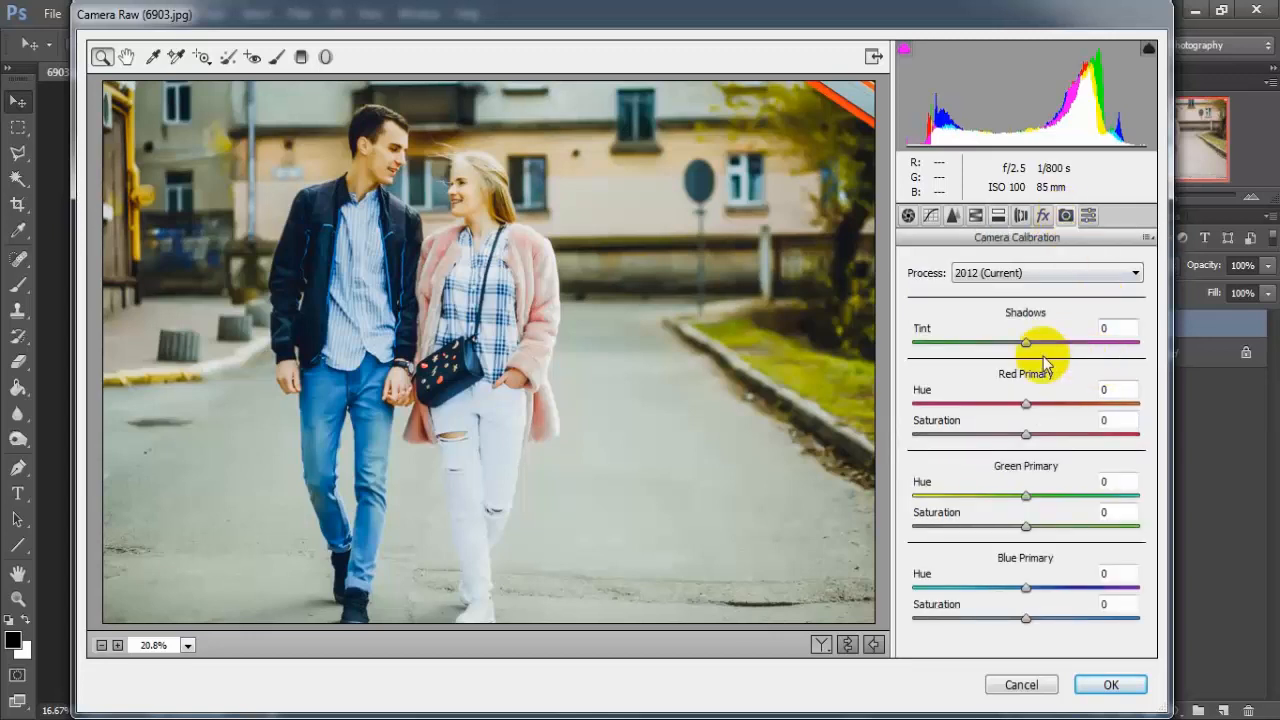
left_click_drag(1031, 346, 1058, 346)
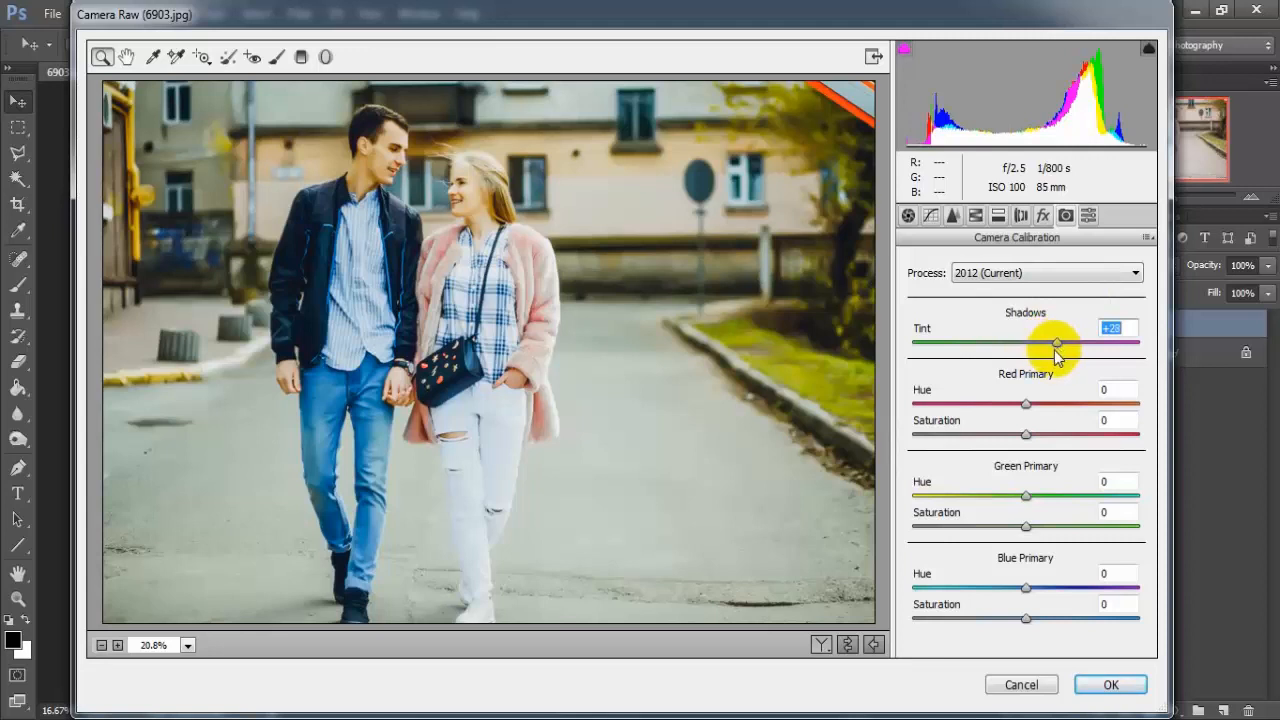
left_click(1026, 404)
left_click_drag(1027, 409, 1050, 441)
left_click(1028, 436)
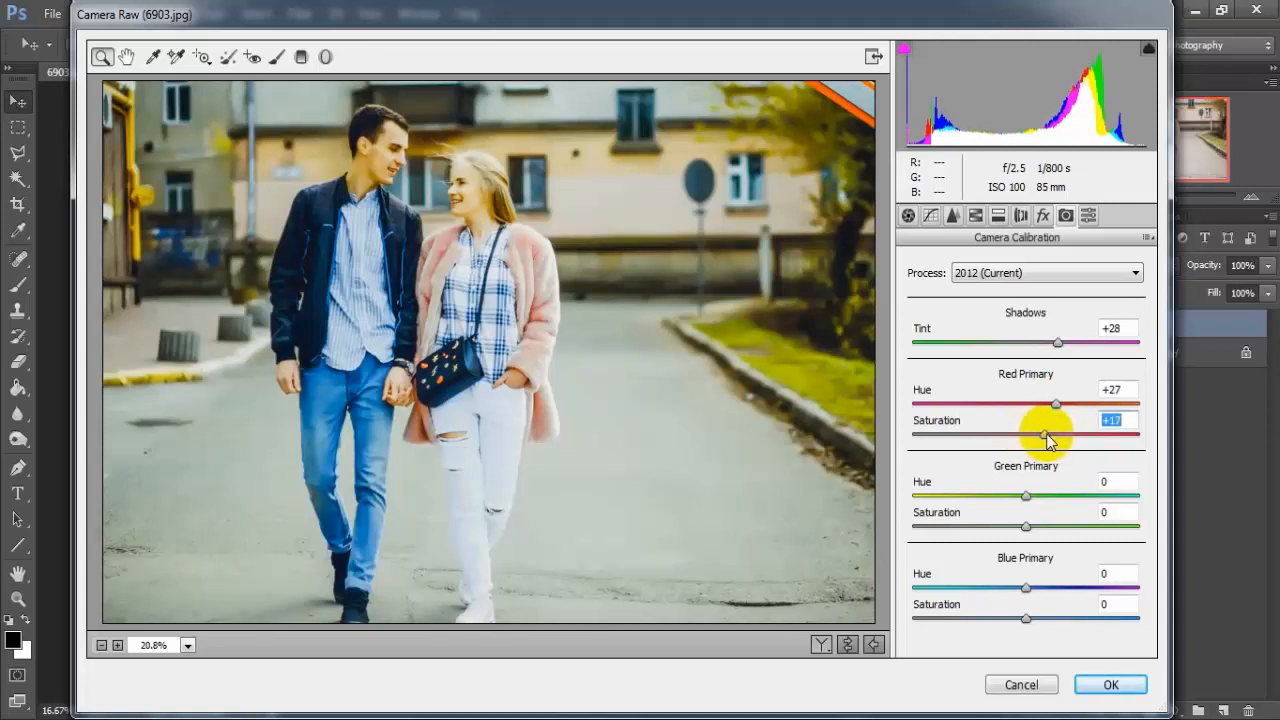
Step: Set the Green Primary to Hue +64 and Saturation +13, the Blue Primary to Hue -24 and Saturation -4, and apply the Camera Raw grading
left_click_drag(1026, 500, 1103, 511)
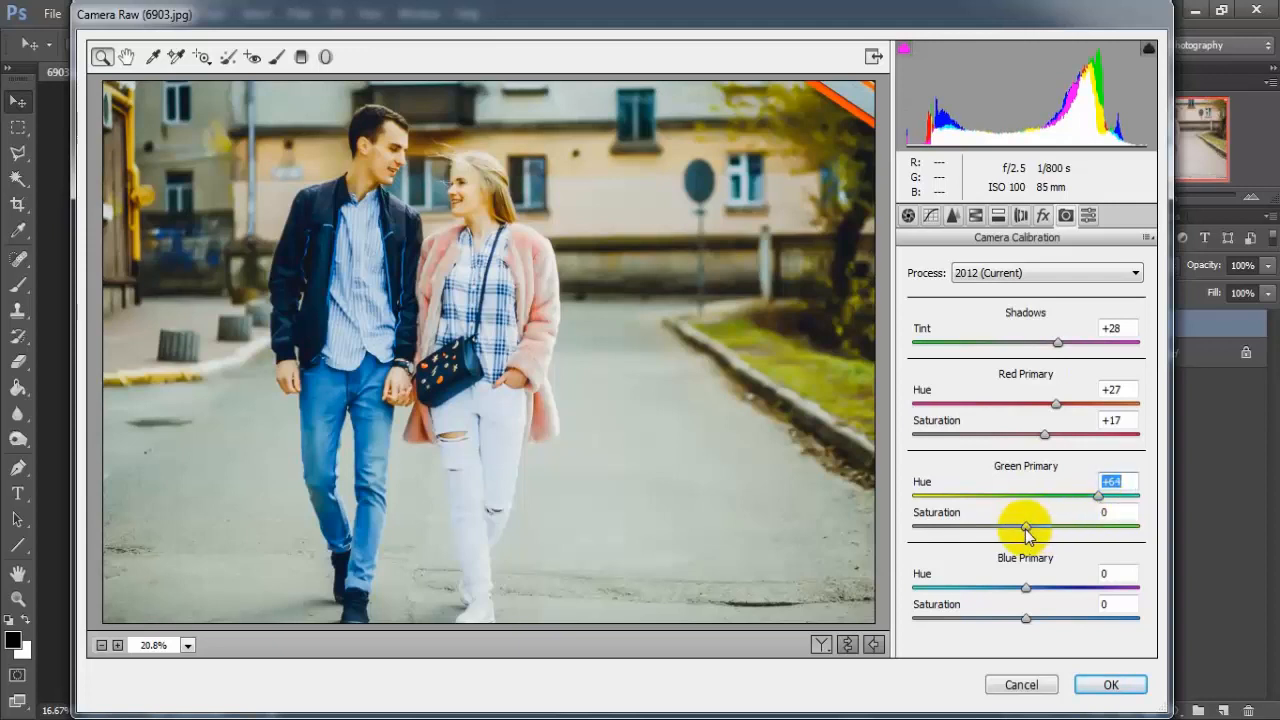
mouse_move(1028, 533)
left_mouse_down()
mouse_move(1056, 537)
mouse_move(1041, 541)
left_mouse_up()
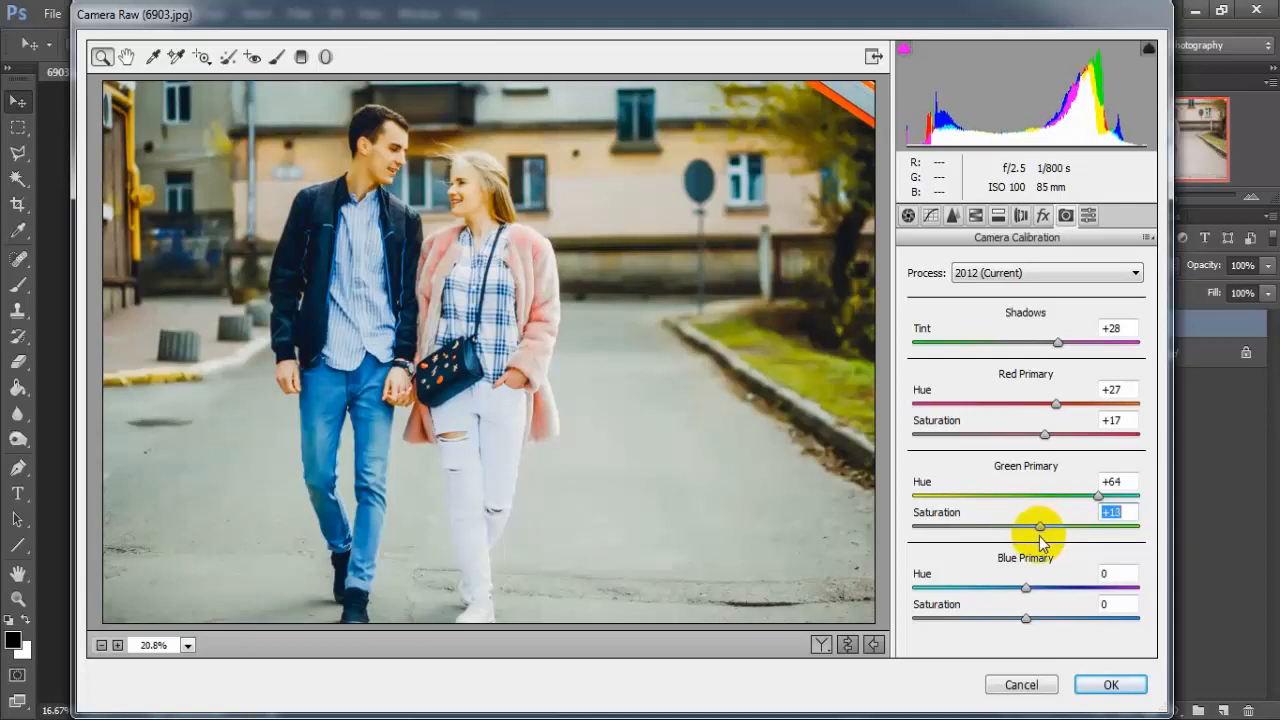
left_click_drag(1021, 588, 995, 589)
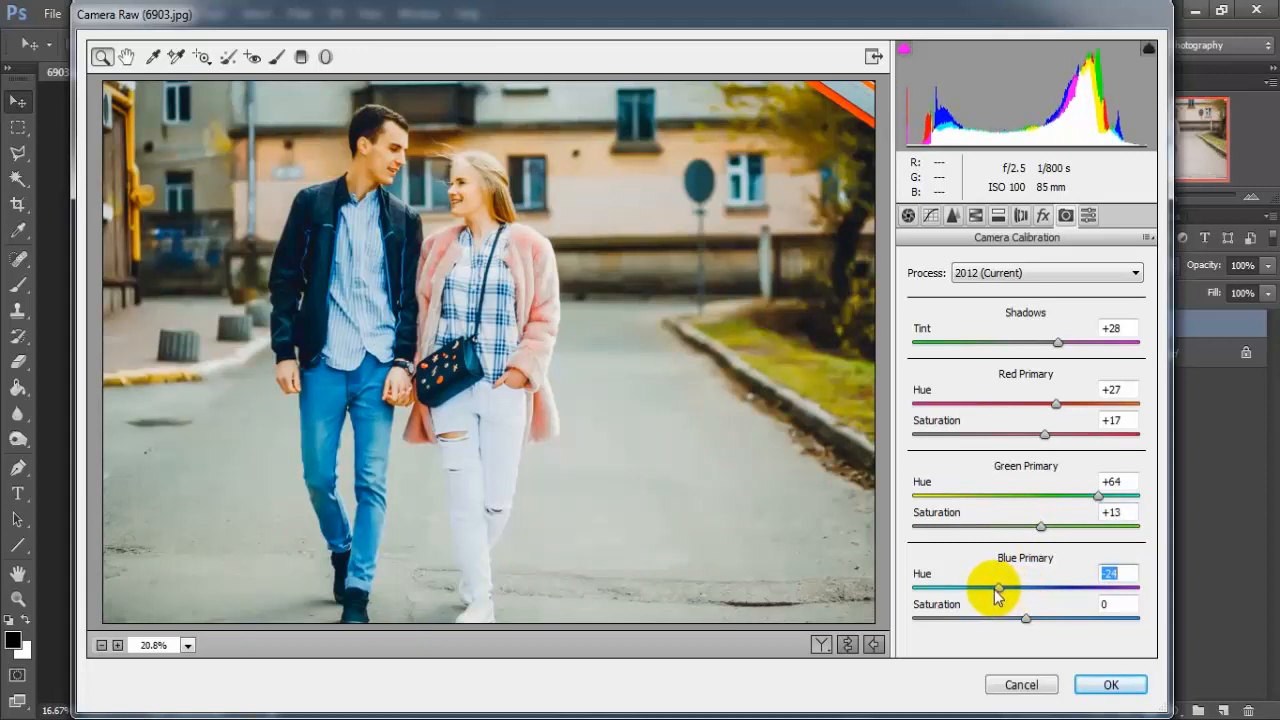
left_click_drag(1025, 618, 1020, 618)
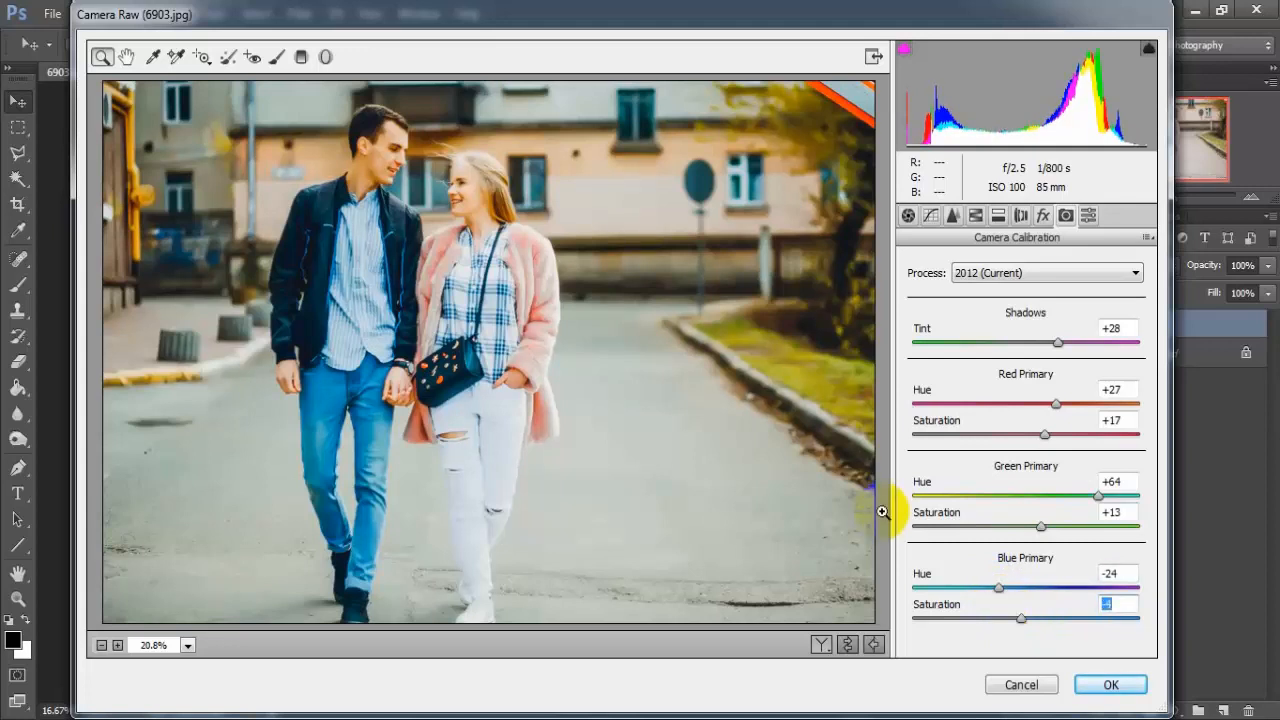
left_click(1106, 686)
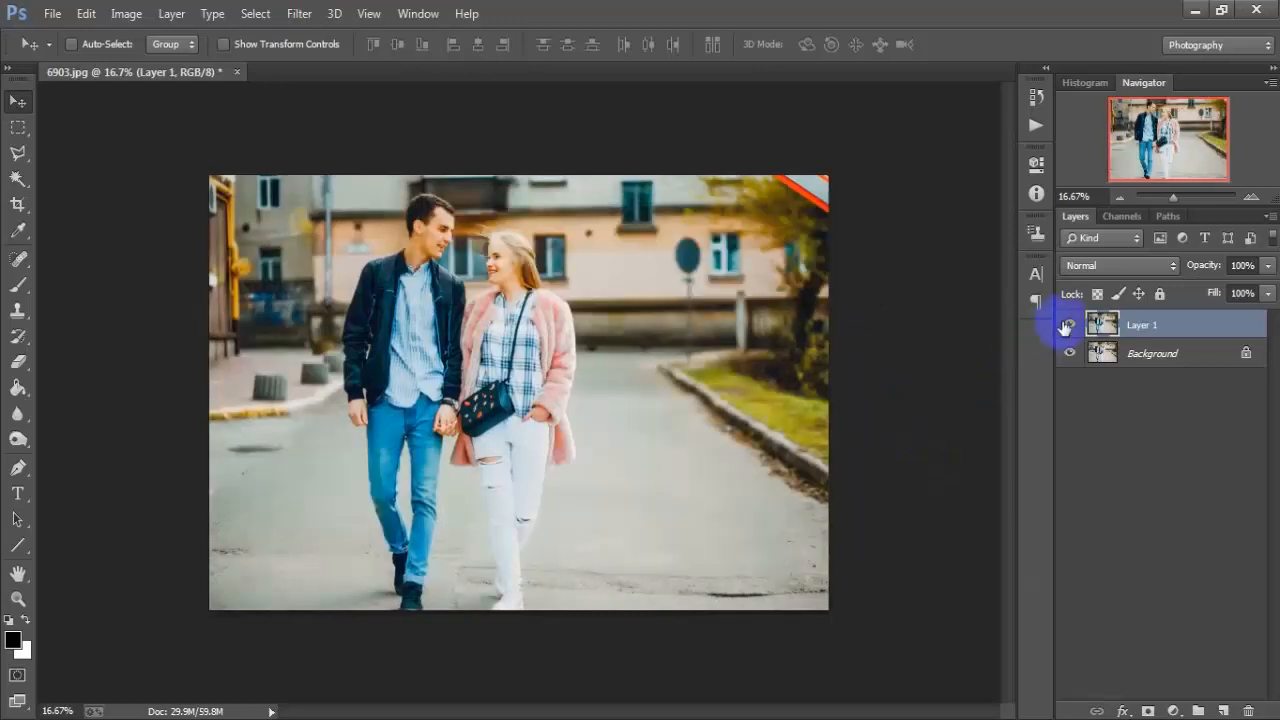
Step: Compare the photo before and after grading by toggling the visibility of Layer 1 at closer zoom
key("ctrl+plus")
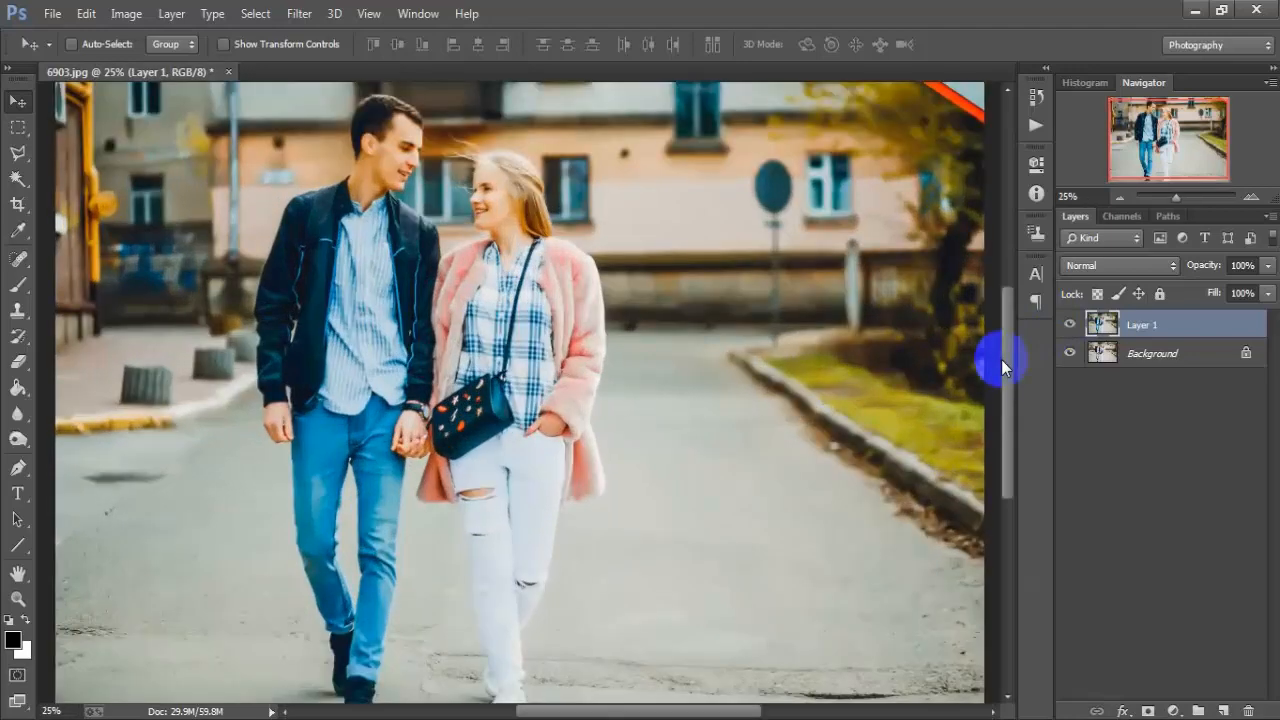
left_click(1070, 325)
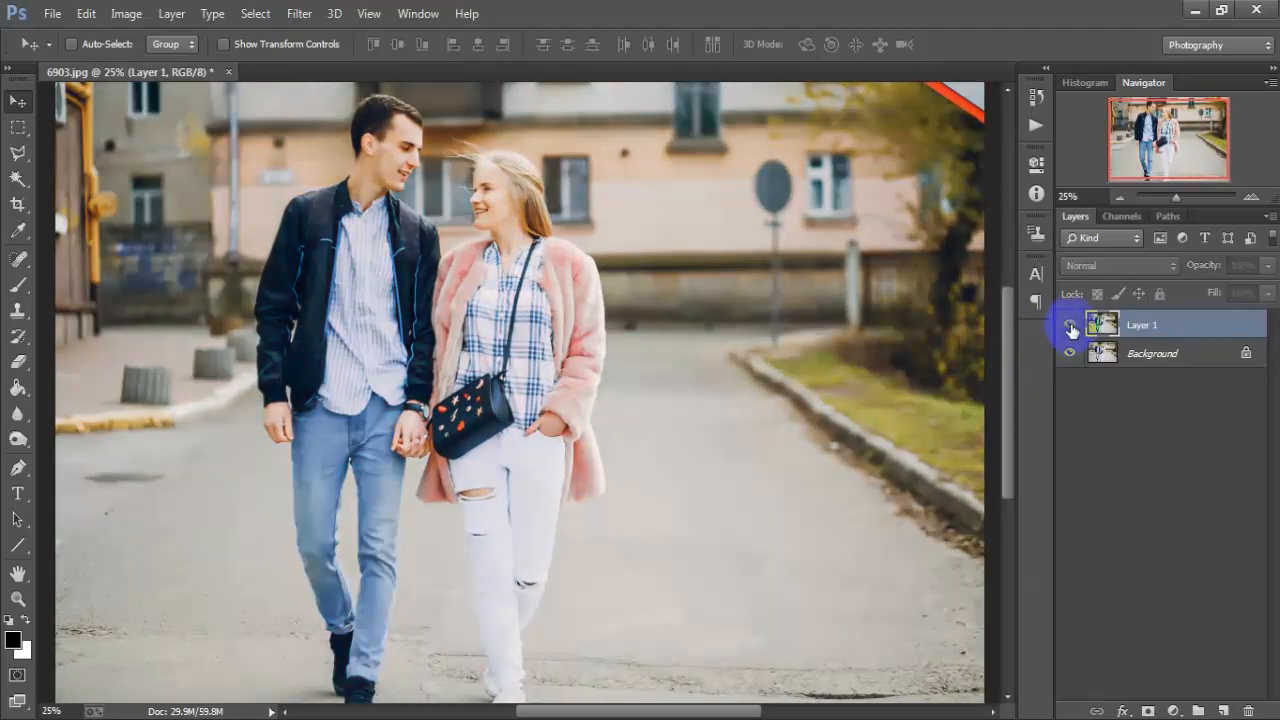
left_click(1070, 325)
left_click(1070, 325)
left_click(1070, 325)
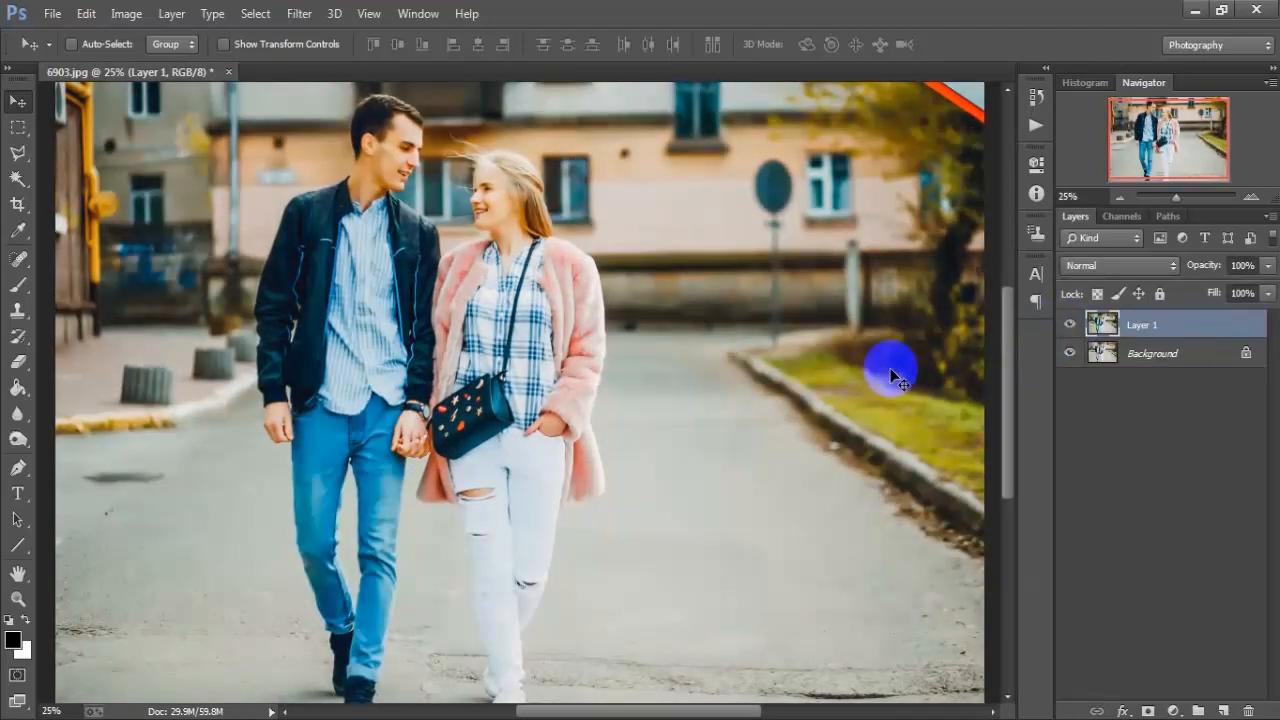
key("ctrl+minus")
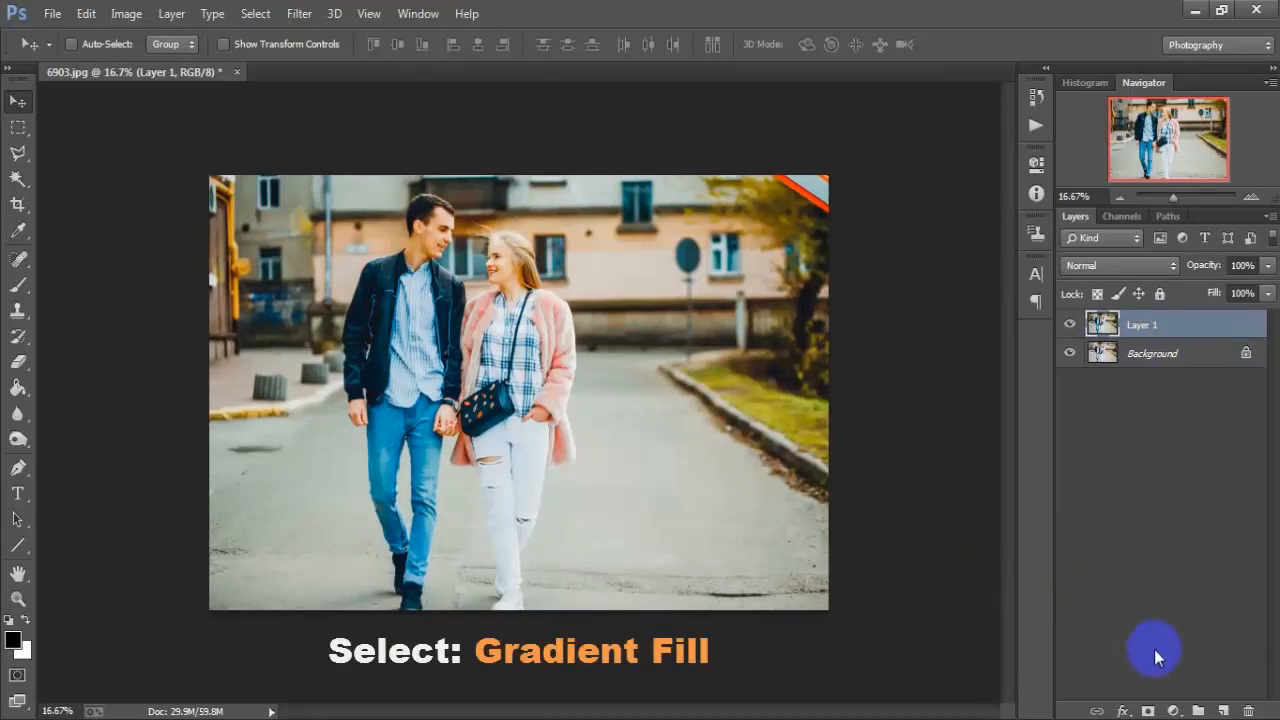
Step: Add a Gradient fill layer above Layer 1 using the Neutral Density preset
left_click(1173, 711)
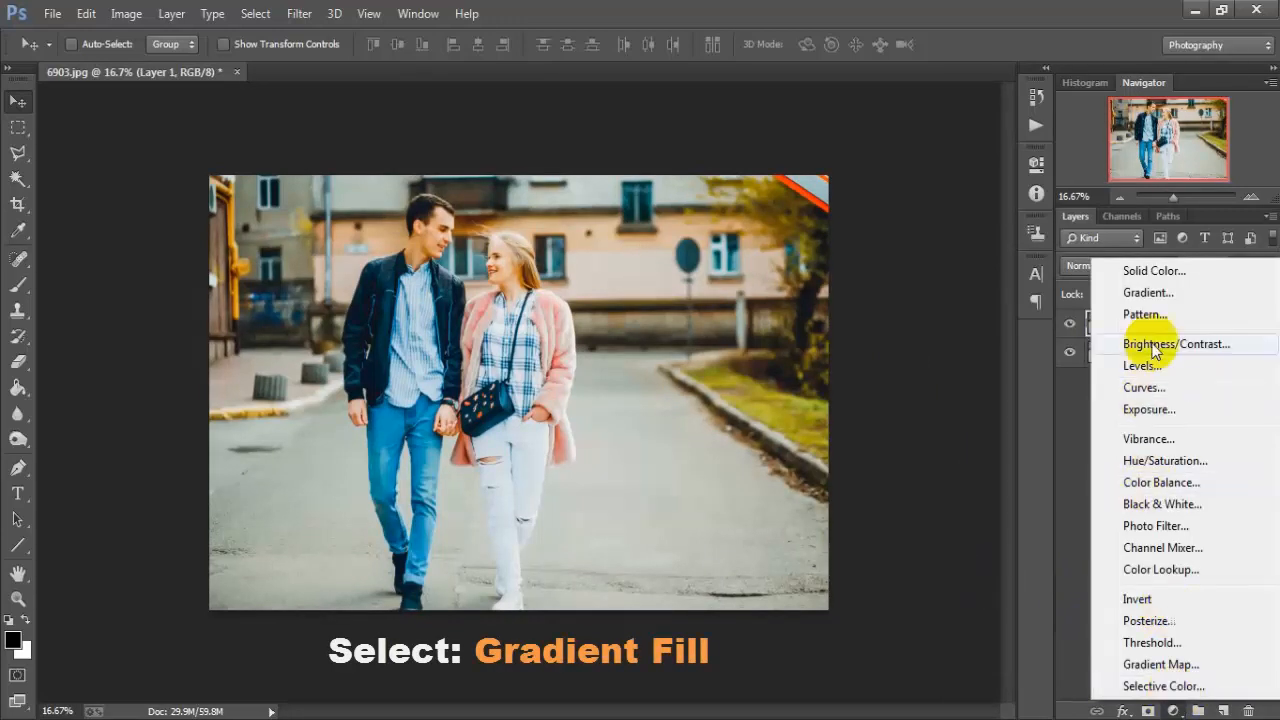
left_click(1223, 295)
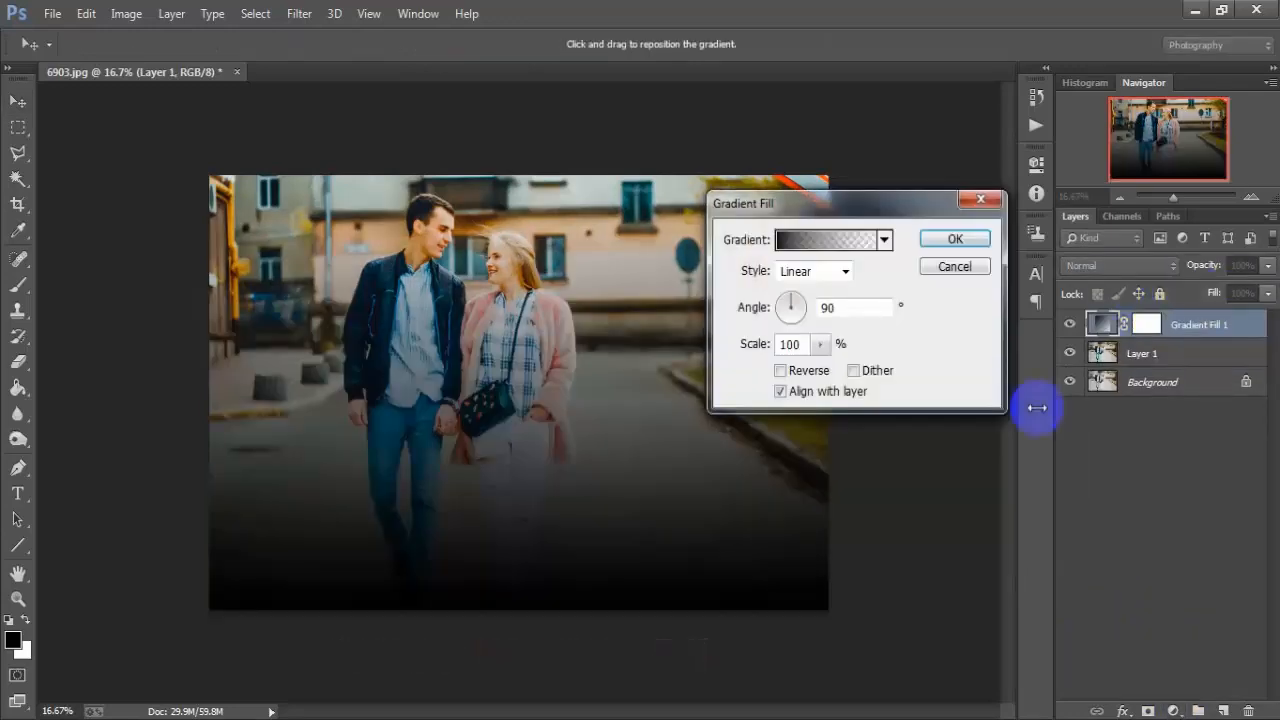
left_click_drag(903, 201, 795, 196)
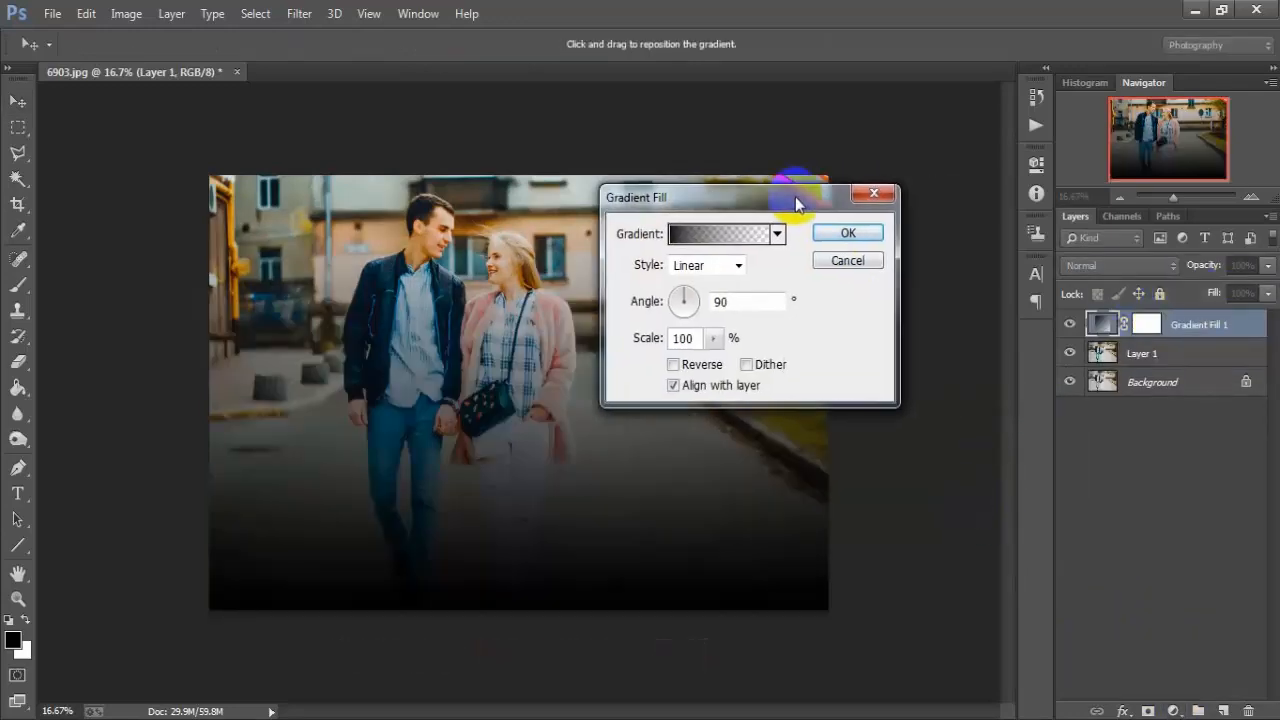
left_click(757, 234)
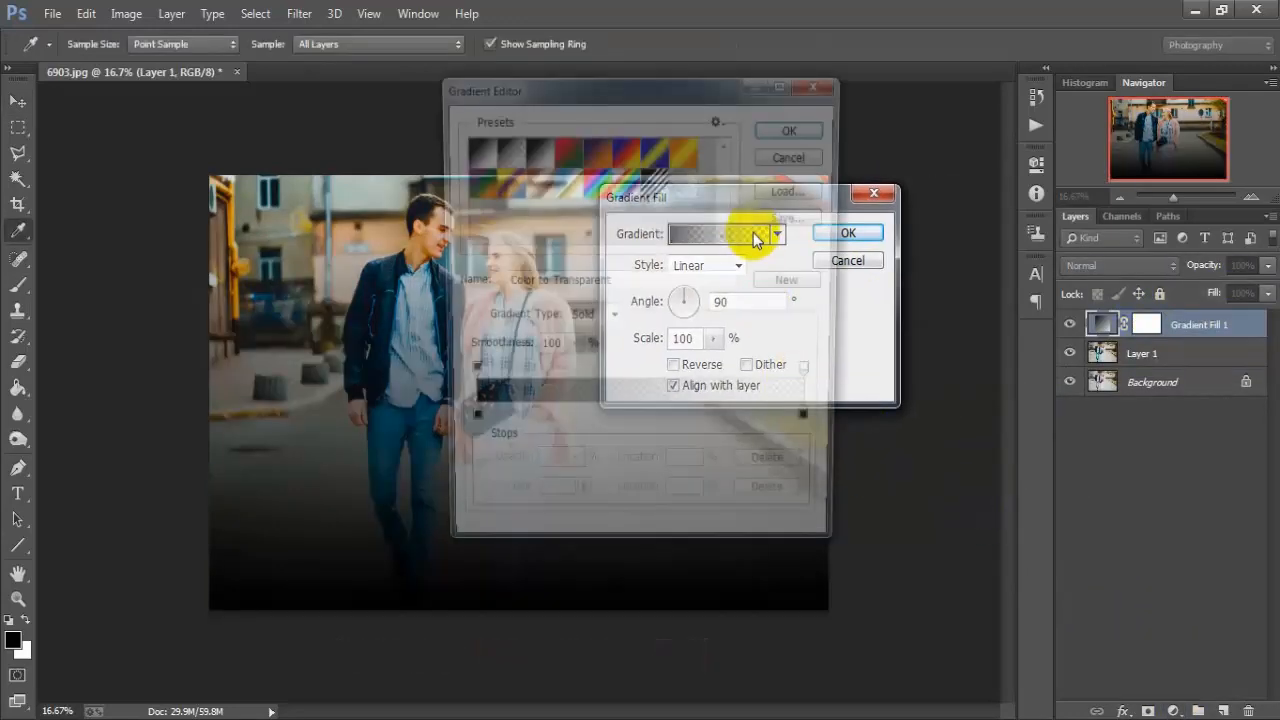
left_click(685, 186)
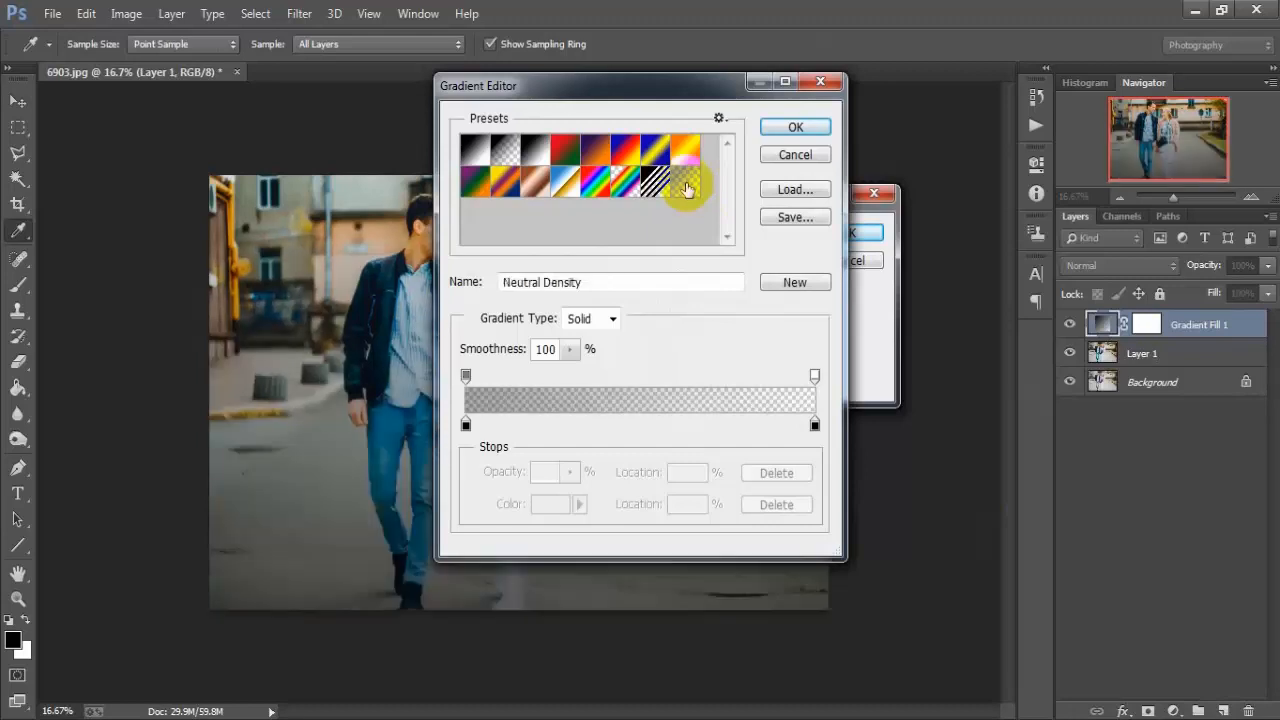
left_click(782, 130)
Step: Make the gradient fill Radial and reversed, with an angle of 0°
left_click(739, 266)
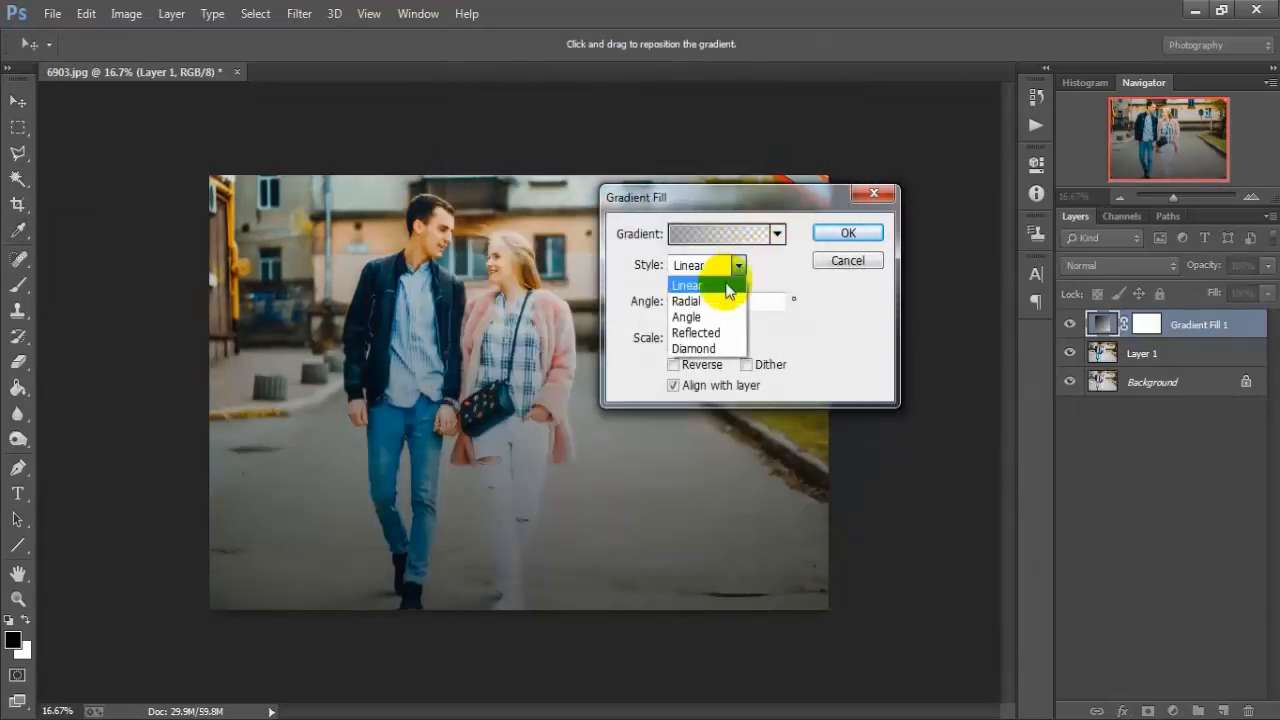
left_click(716, 302)
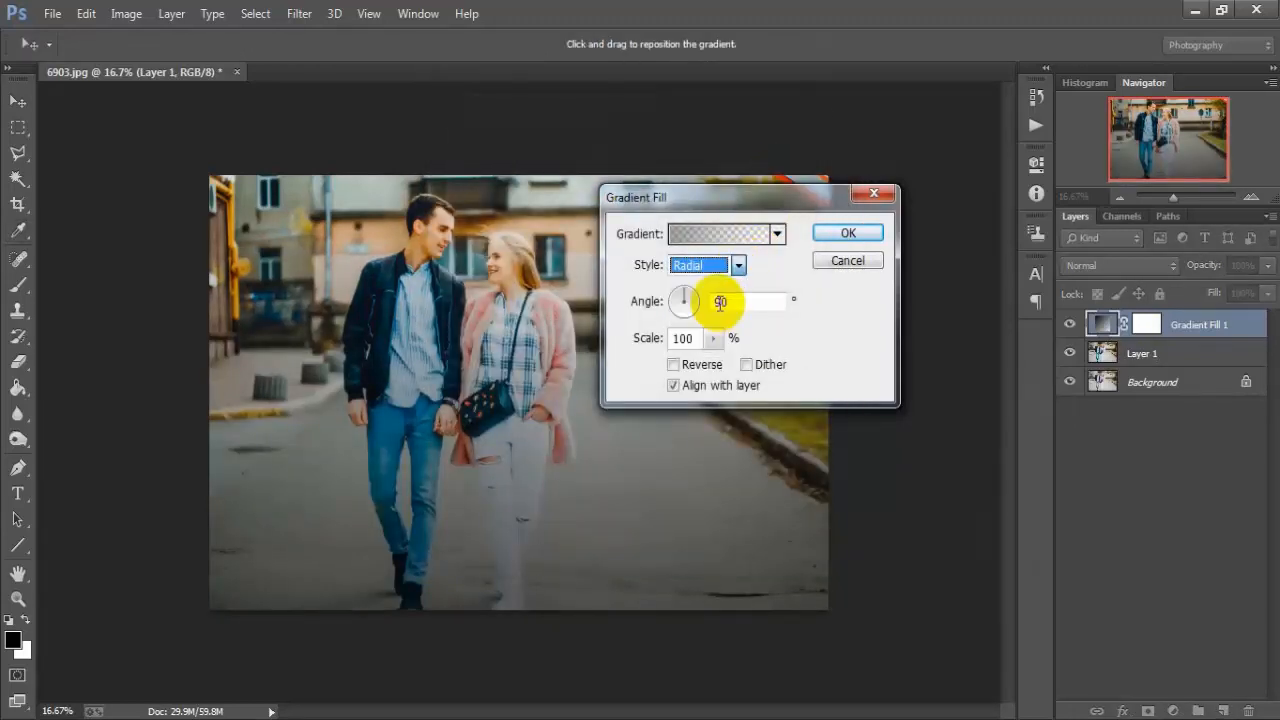
left_click(672, 366)
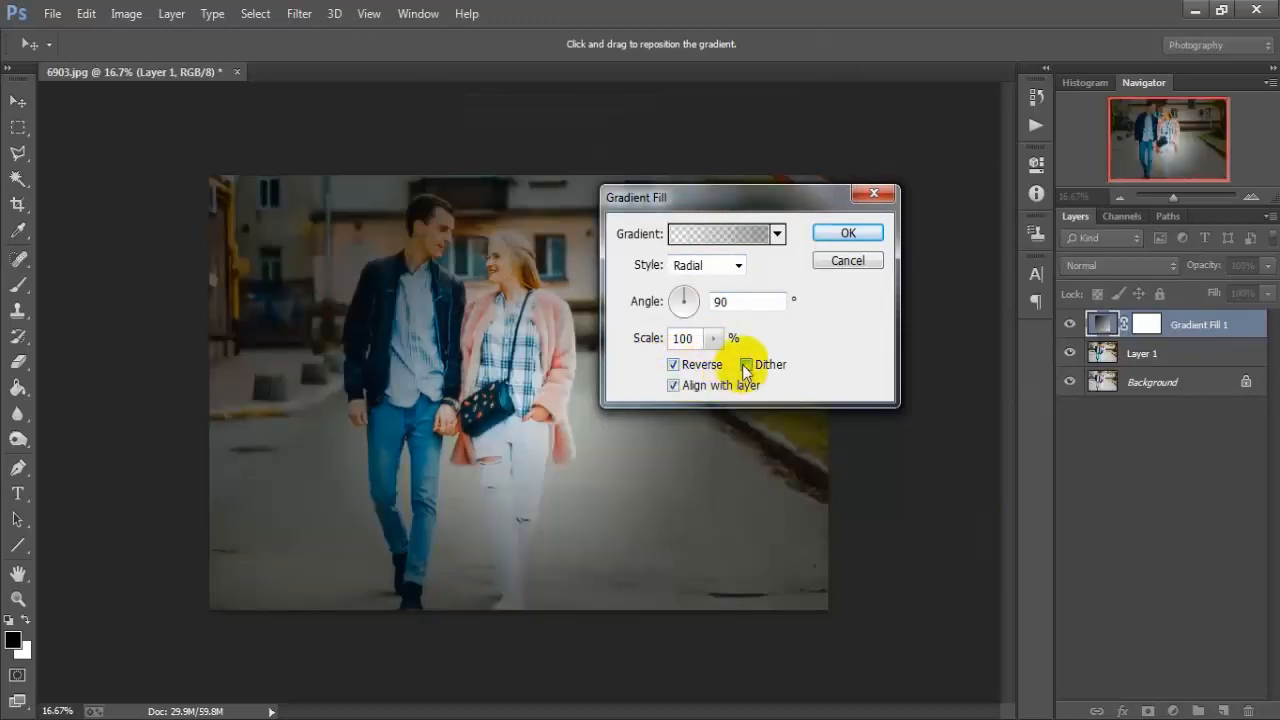
left_click(745, 366)
left_click(720, 301)
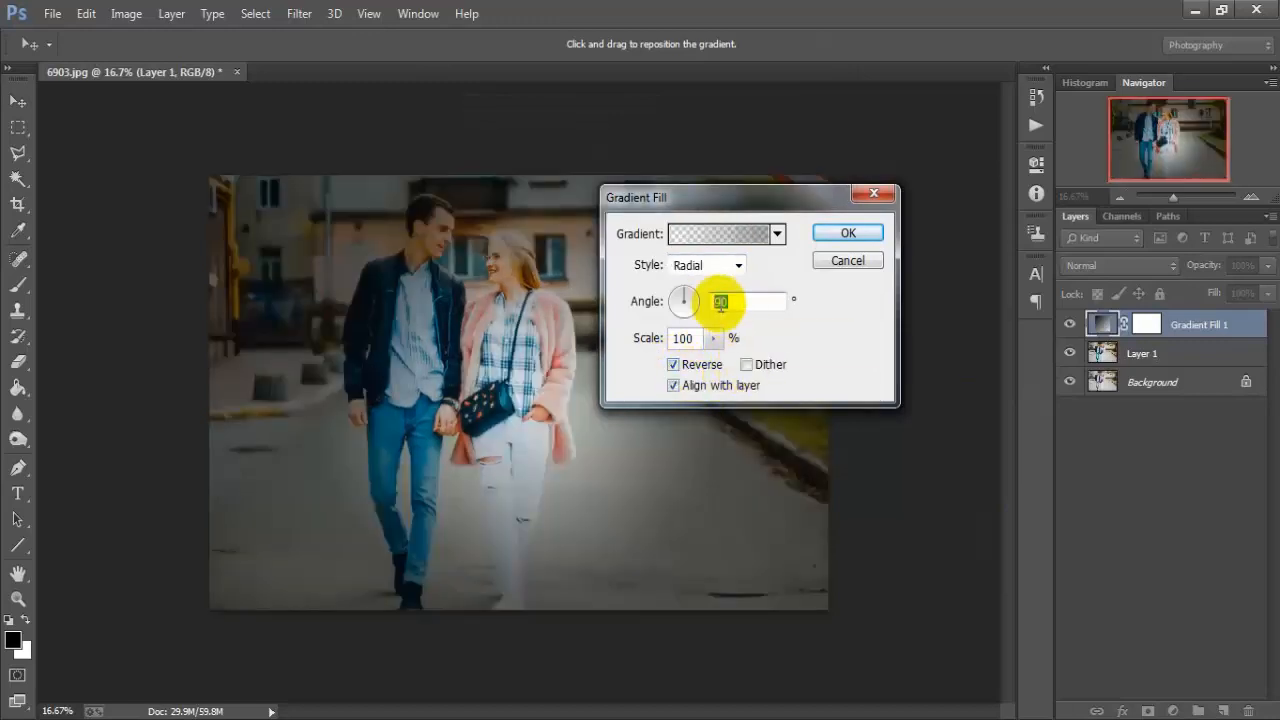
key("shift+End")
key("BackSpace")
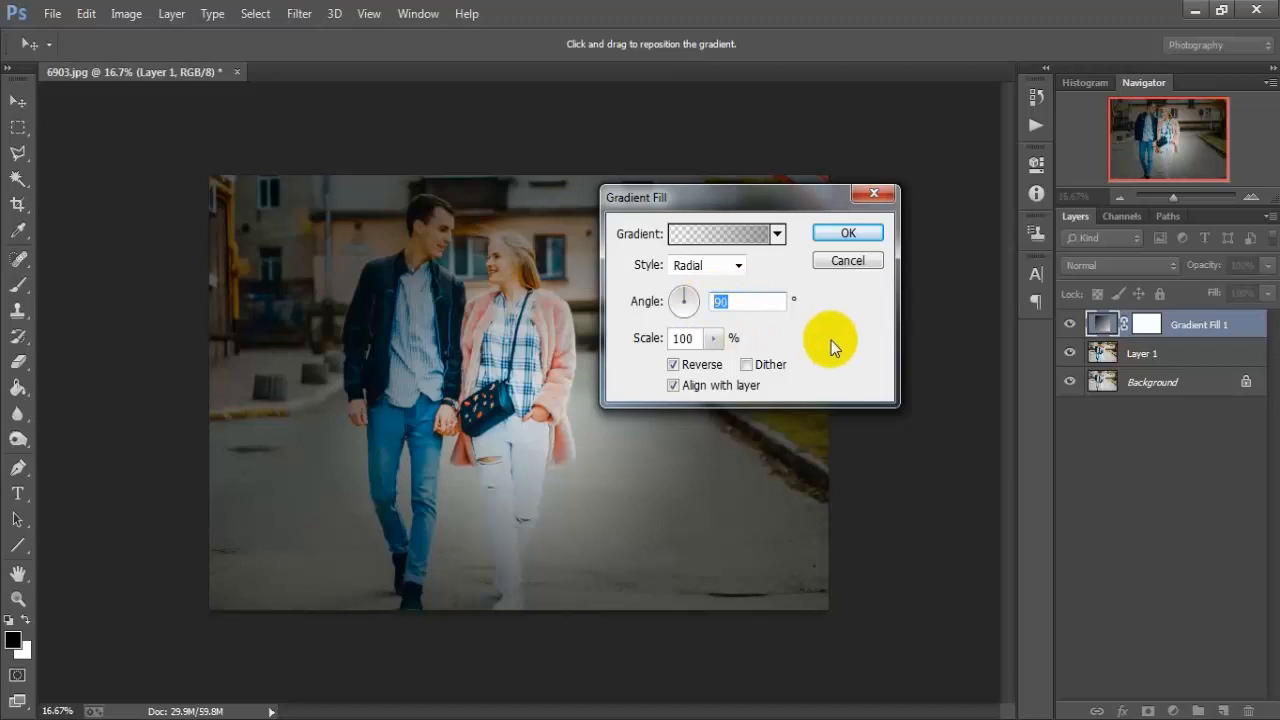
type("0")
Step: Set the gradient fill's scale to 250% and apply it as a vignette
left_click_drag(713, 338, 724, 368)
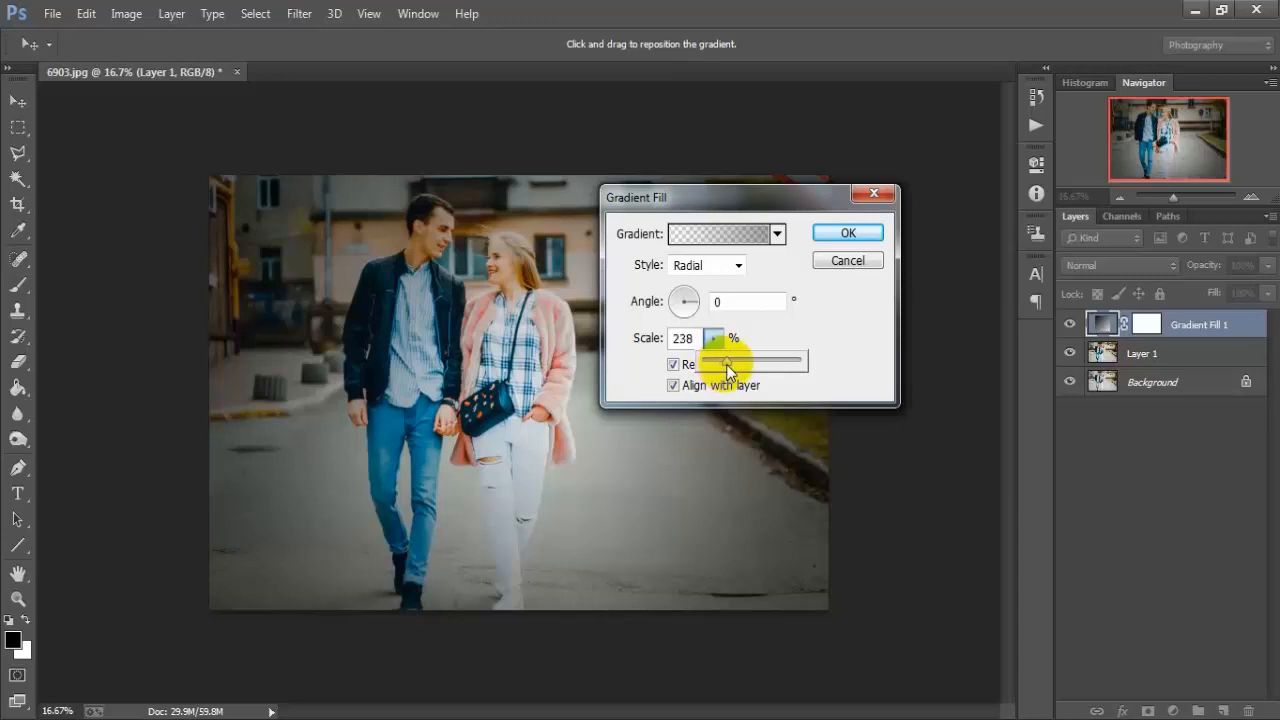
left_click_drag(729, 363, 689, 337)
left_click(686, 338)
key("BackSpace")
type("50")
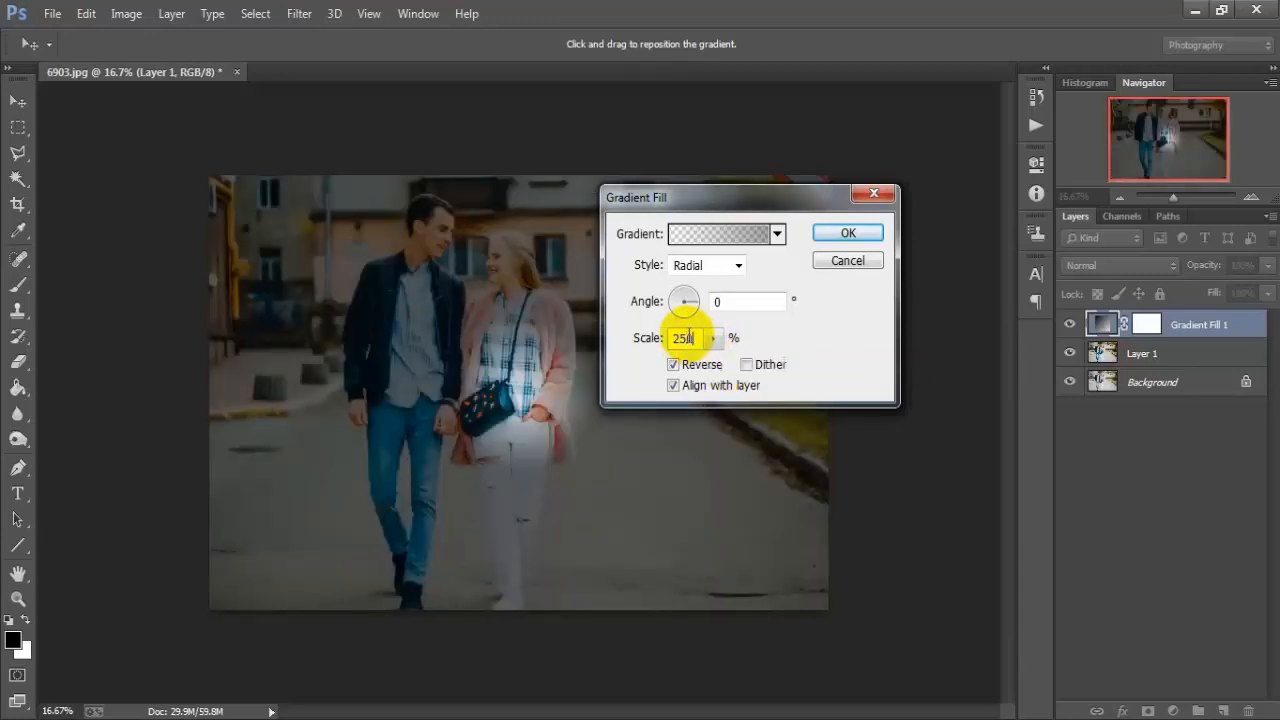
left_click(846, 233)
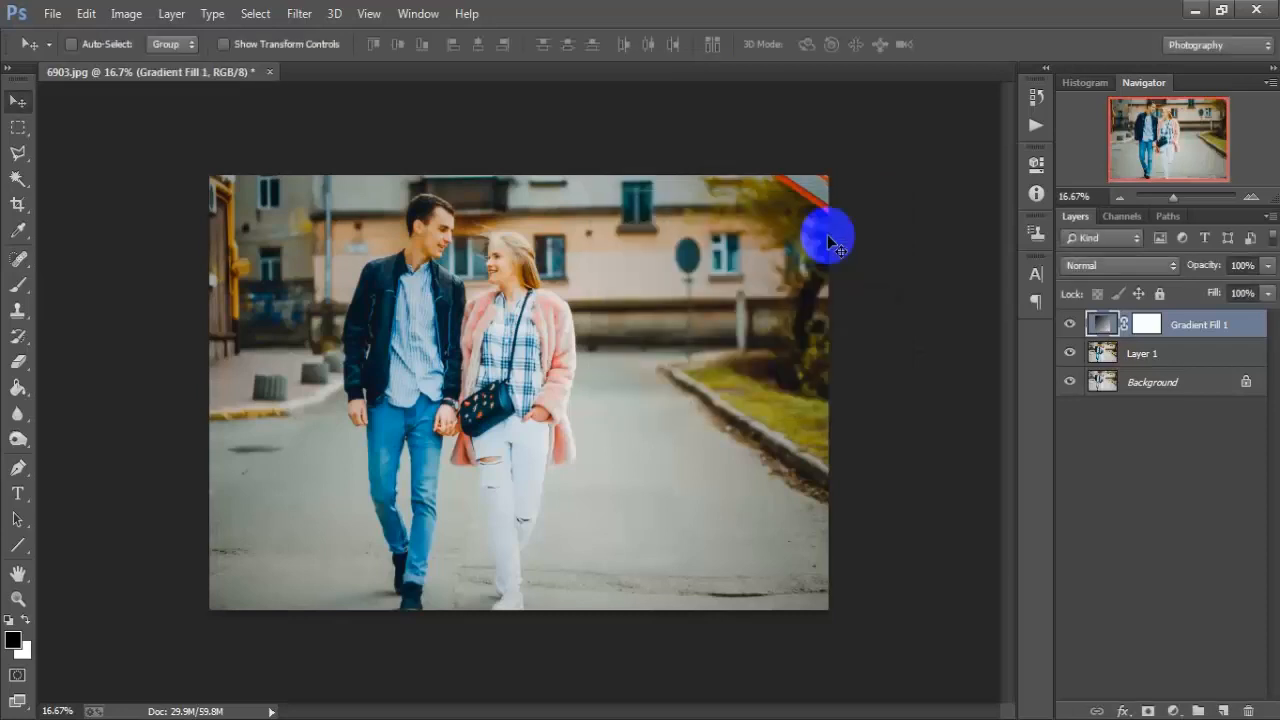
Step: Compare the photo with and without the vignette by toggling the gradient fill layer's visibility
left_click(1070, 325)
left_click(1070, 325)
left_click(1070, 325)
left_click(1070, 325)
Step: Add a Levels adjustment layer with input levels of 8 for shadows, 1.14 for midtones and 244 for highlights
left_click(1172, 706)
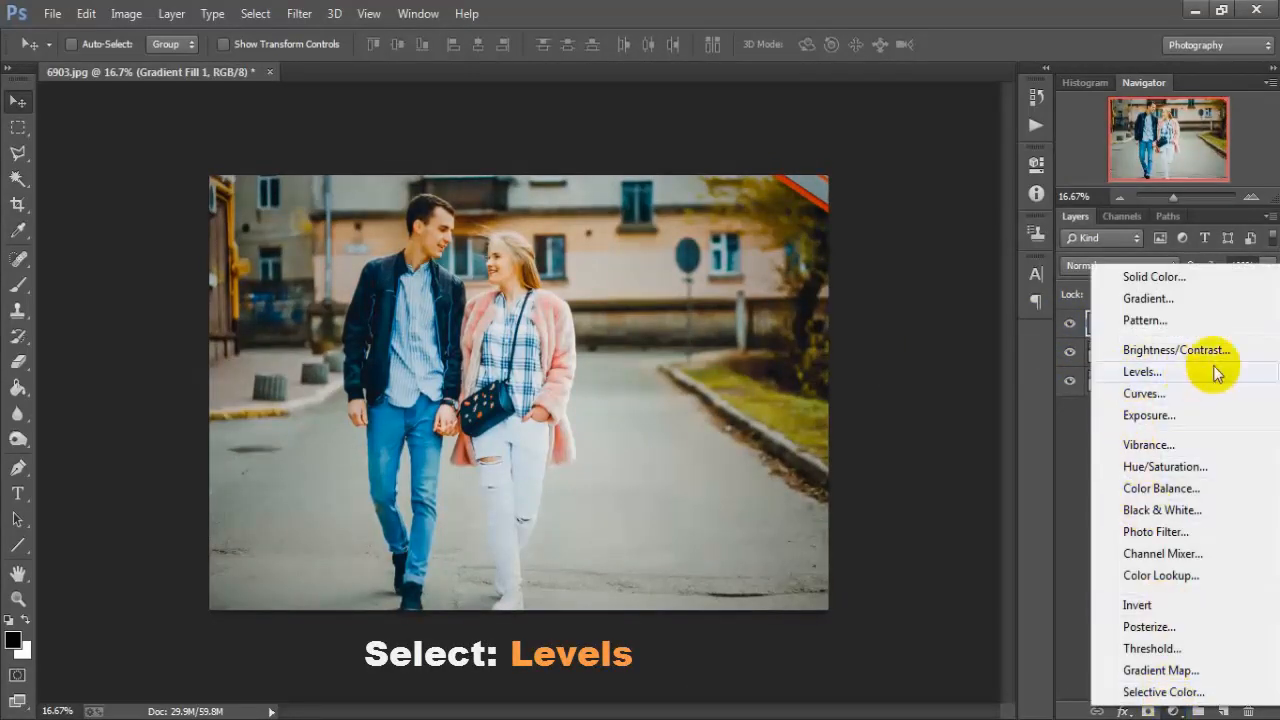
left_click(1217, 372)
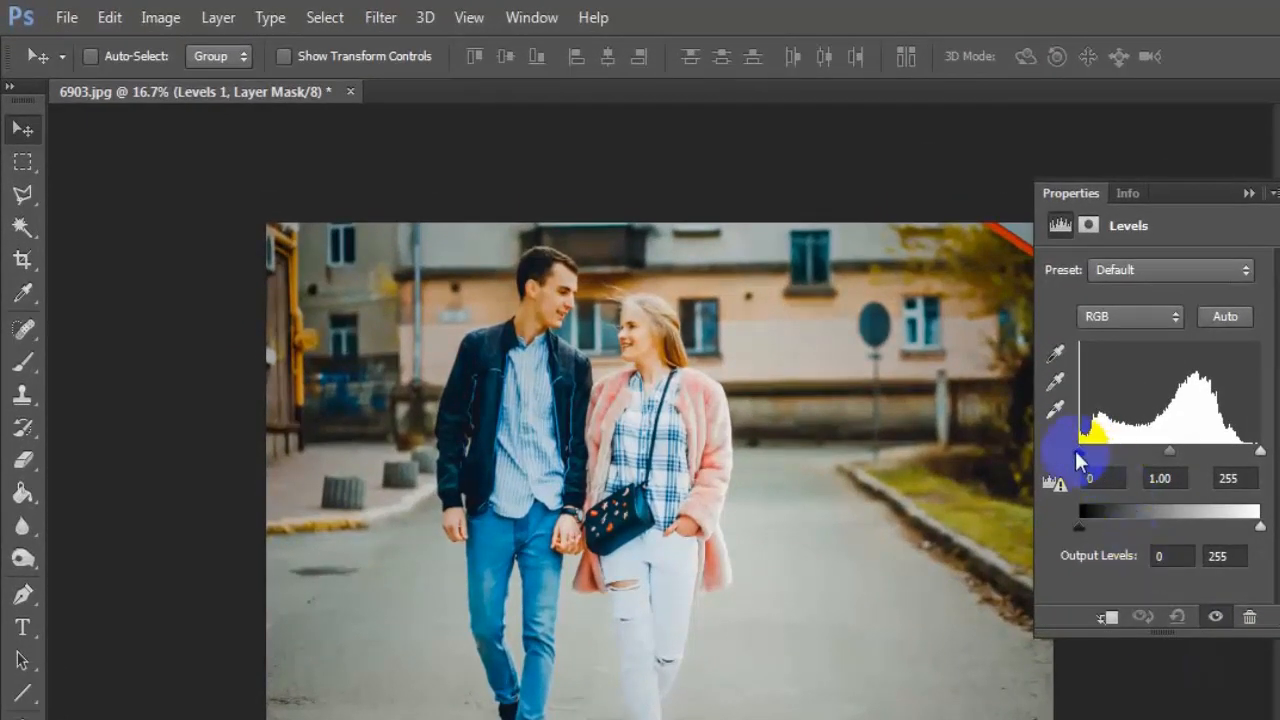
left_click_drag(1076, 453, 1086, 448)
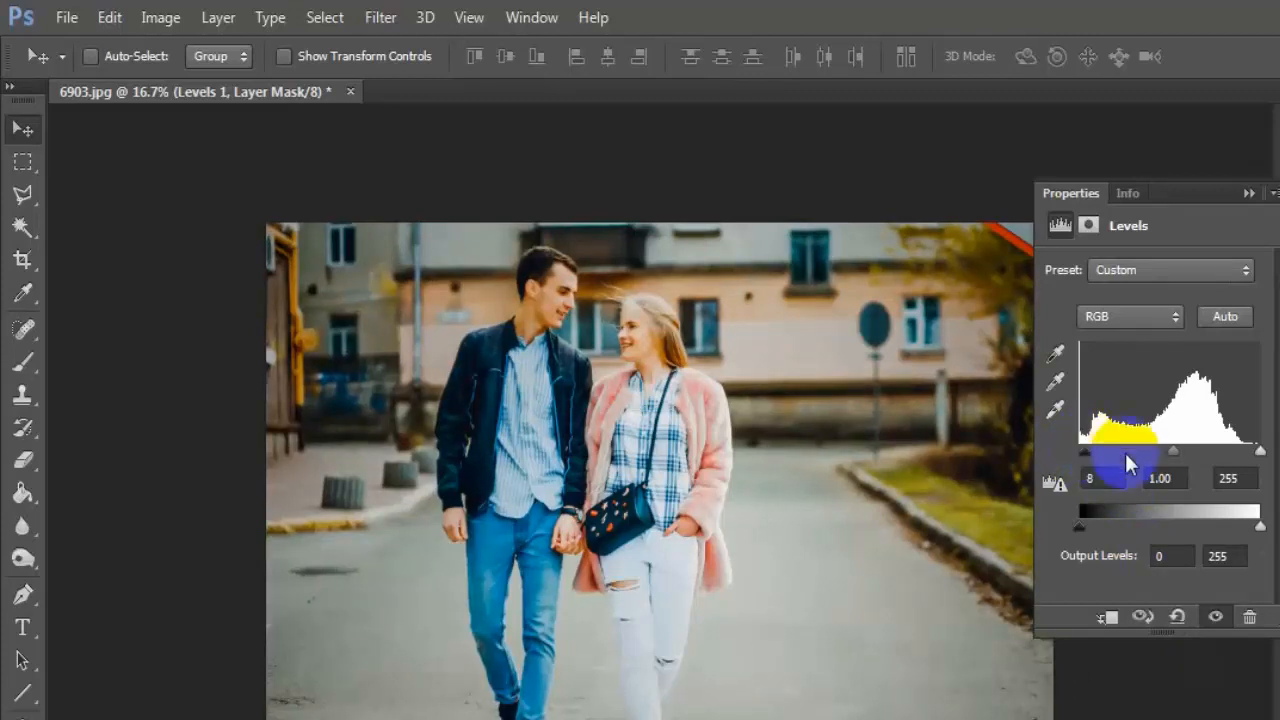
left_click_drag(1173, 457, 1167, 459)
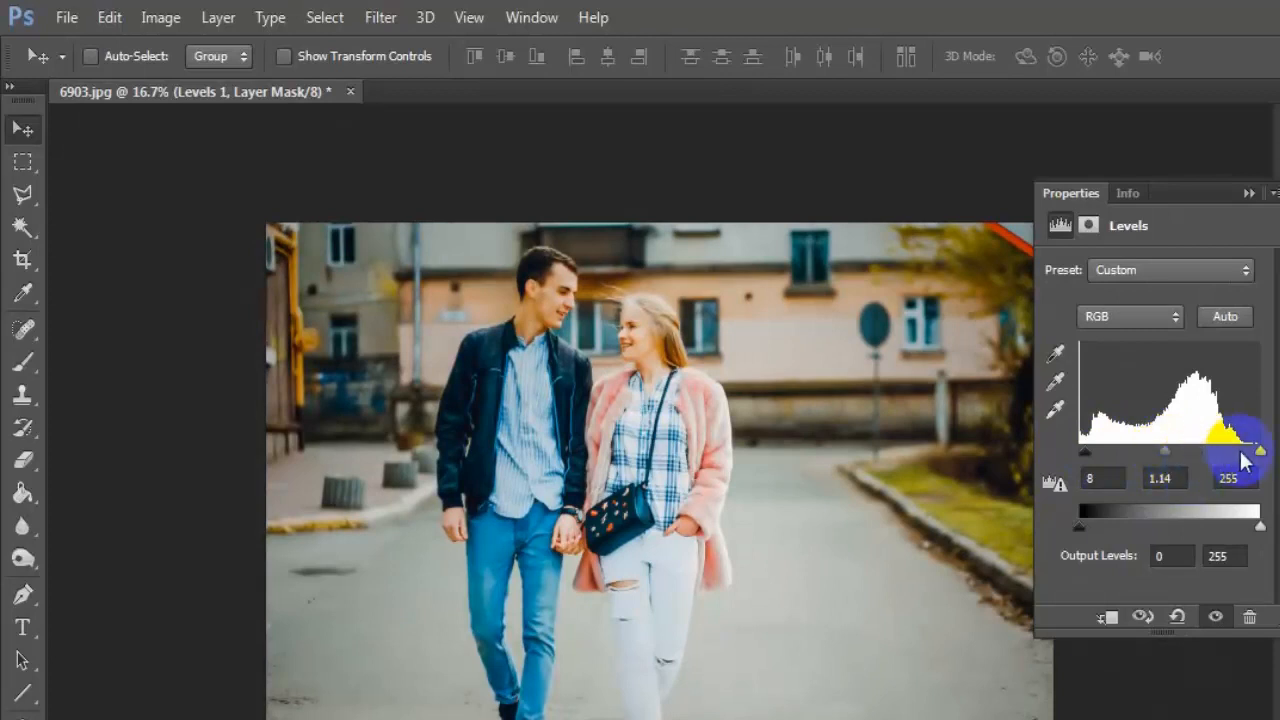
left_click_drag(1262, 452, 1255, 459)
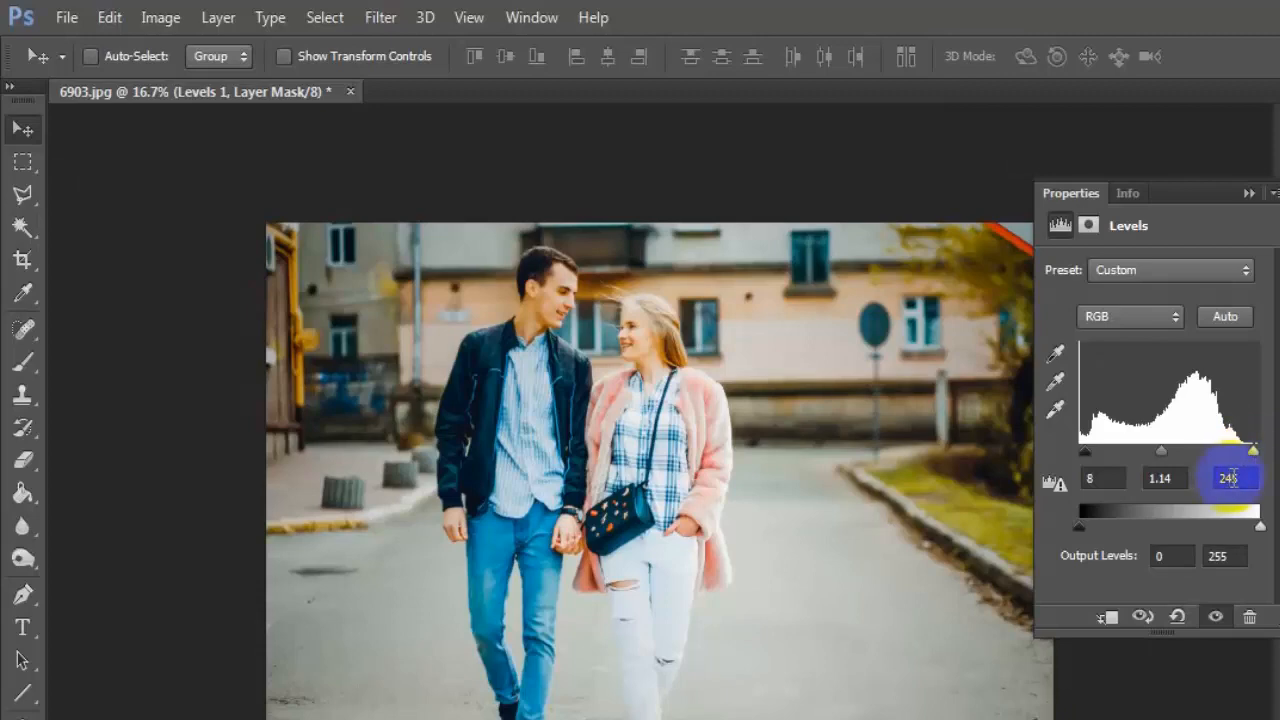
left_click(1237, 478)
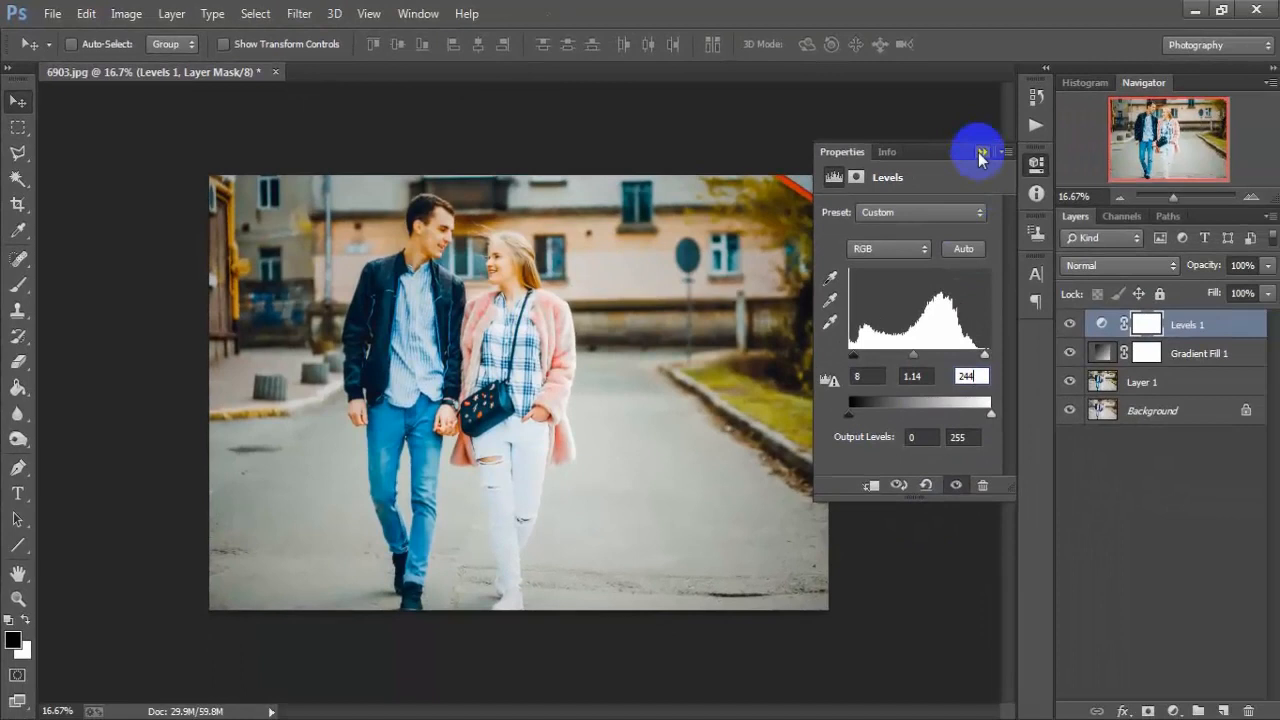
left_click(980, 152)
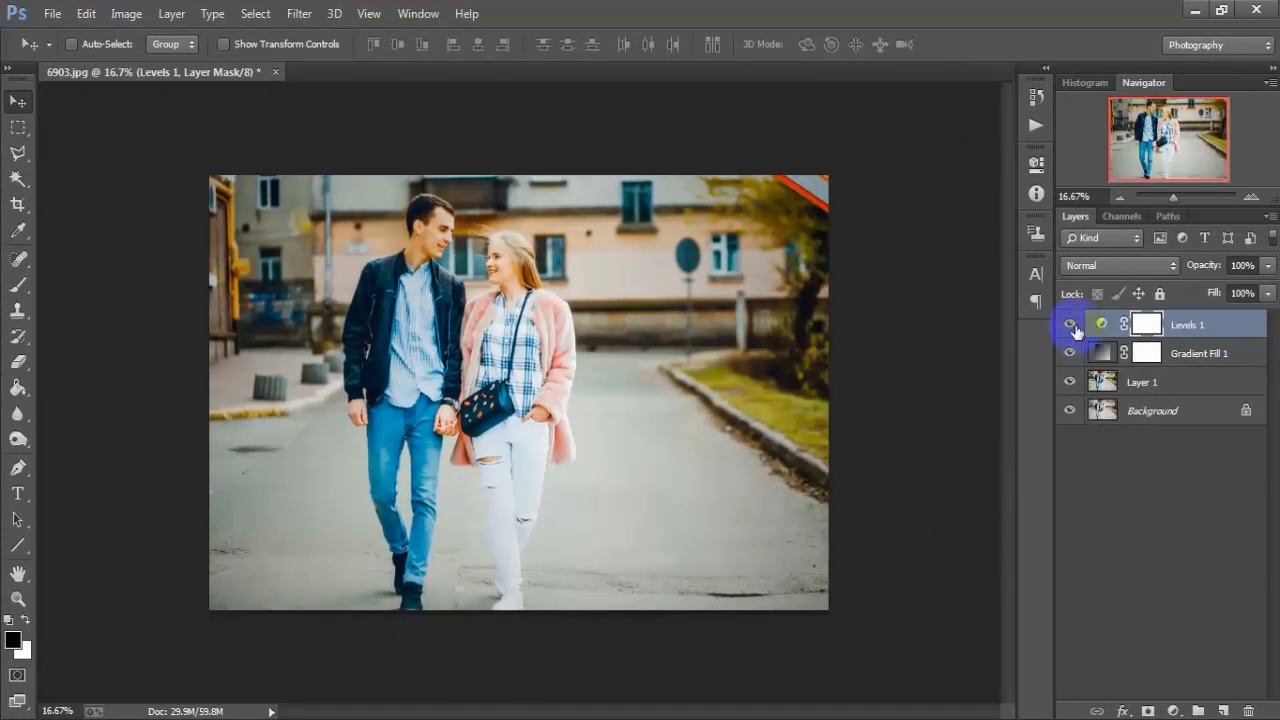
Step: Check the photo with and without the Levels adjustment, and stamp all visible layers into a new merged layer on top
left_click(1069, 324)
left_click(1069, 324)
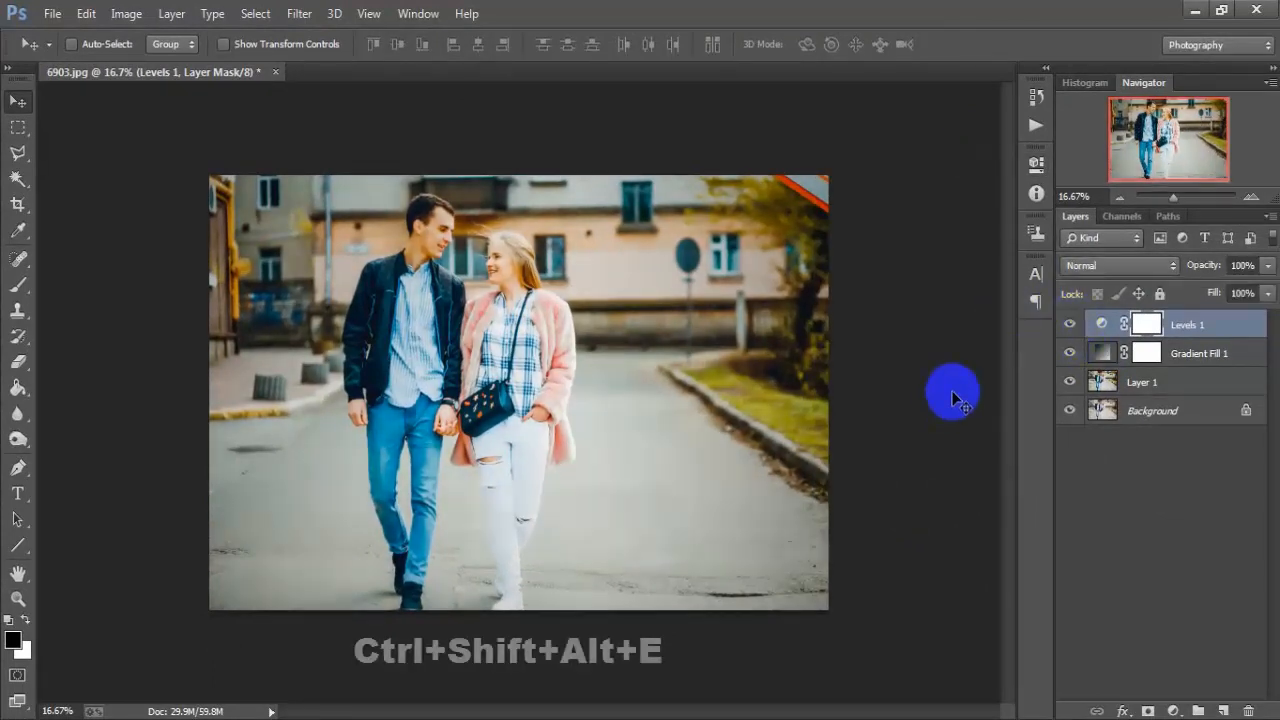
key("ctrl+shift+alt+e")
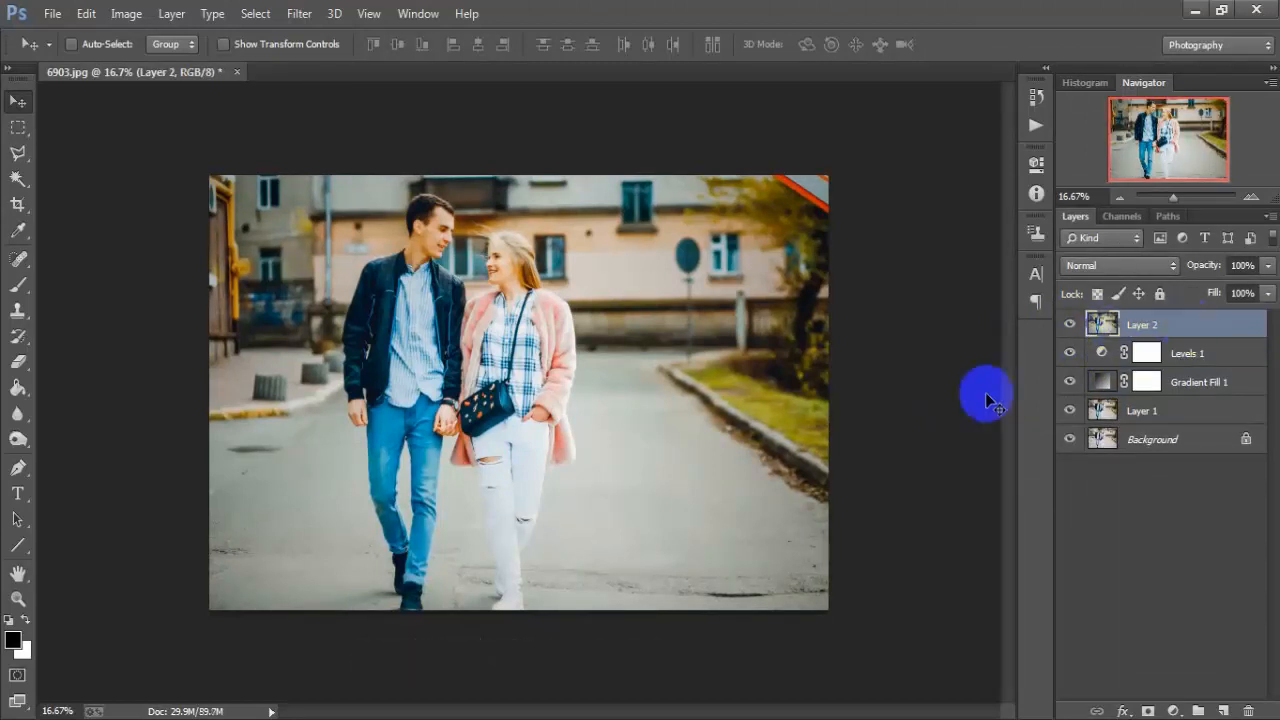
Step: Apply the Color Efex Pro 4 Cross Processing filter to the merged layer, using method B02
left_click(299, 14)
mouse_move(451, 523)
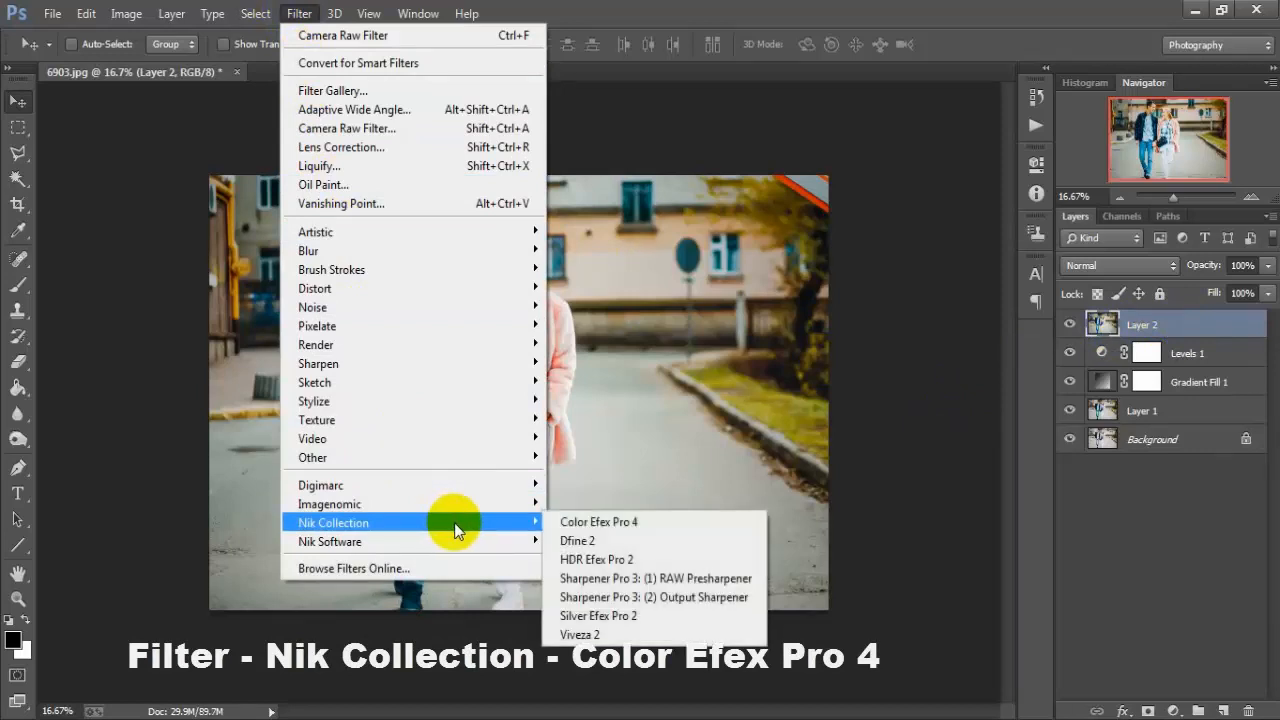
left_click(730, 522)
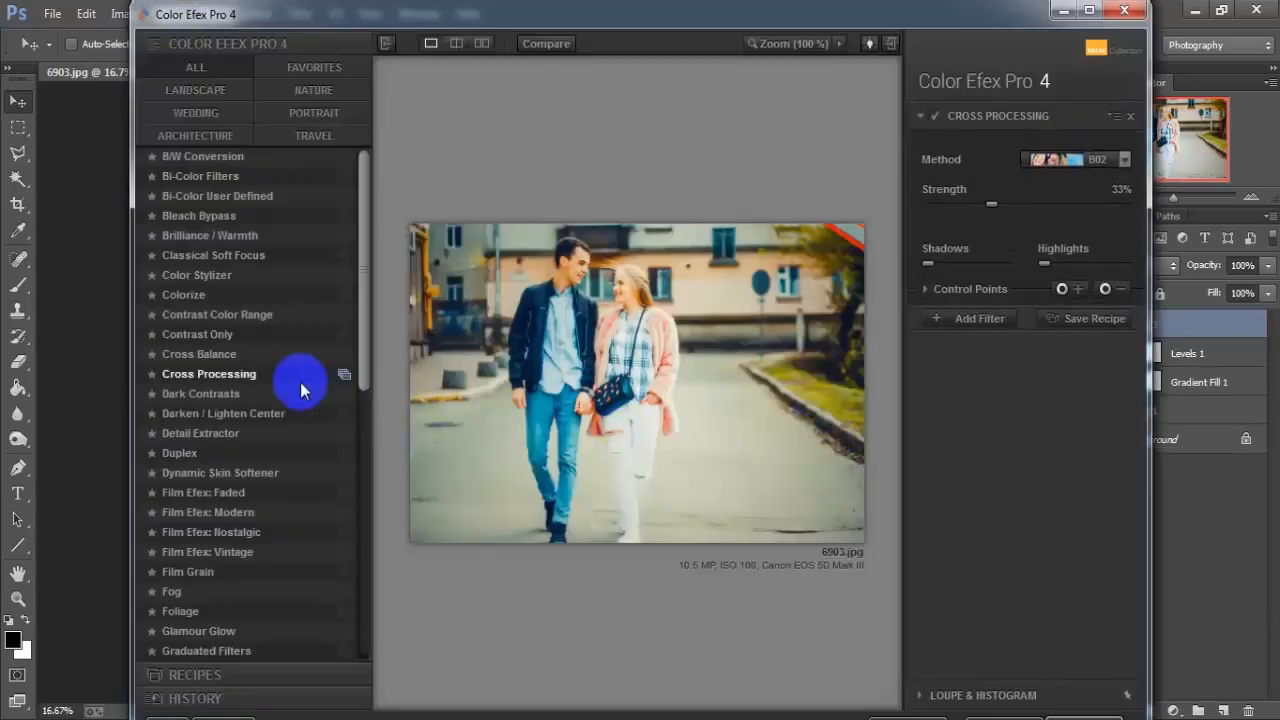
left_click(270, 374)
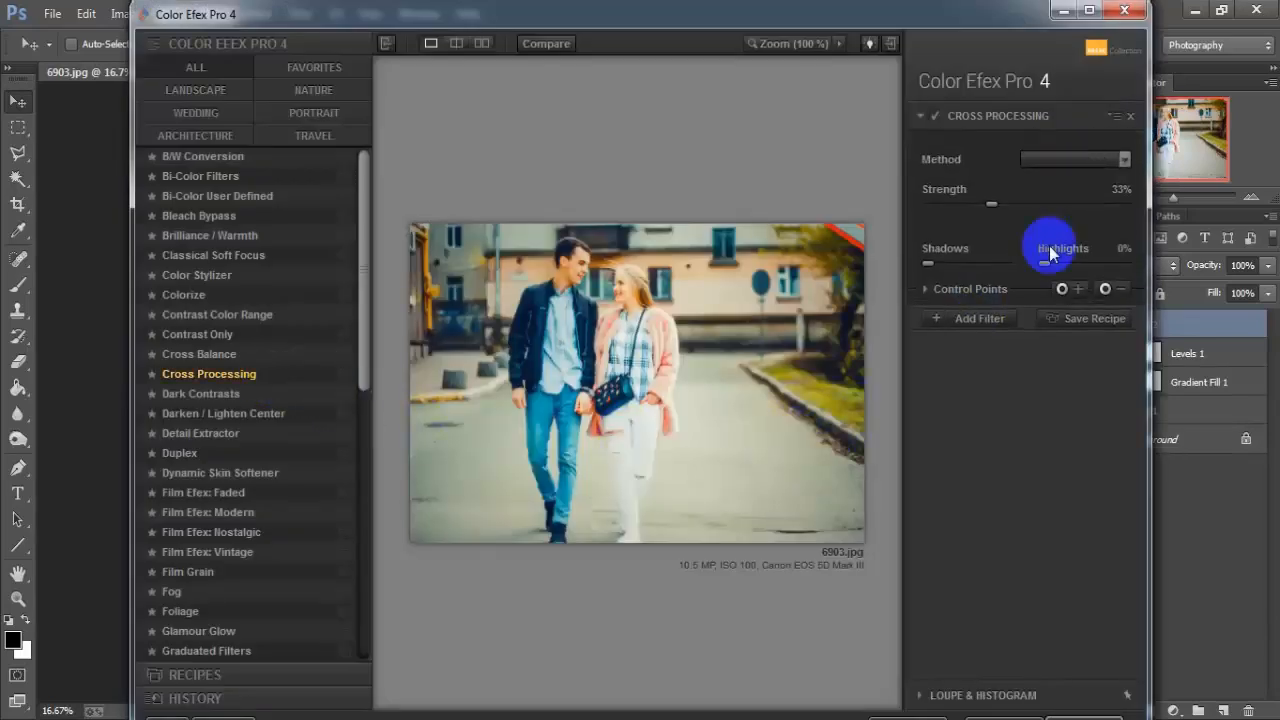
left_click(1124, 162)
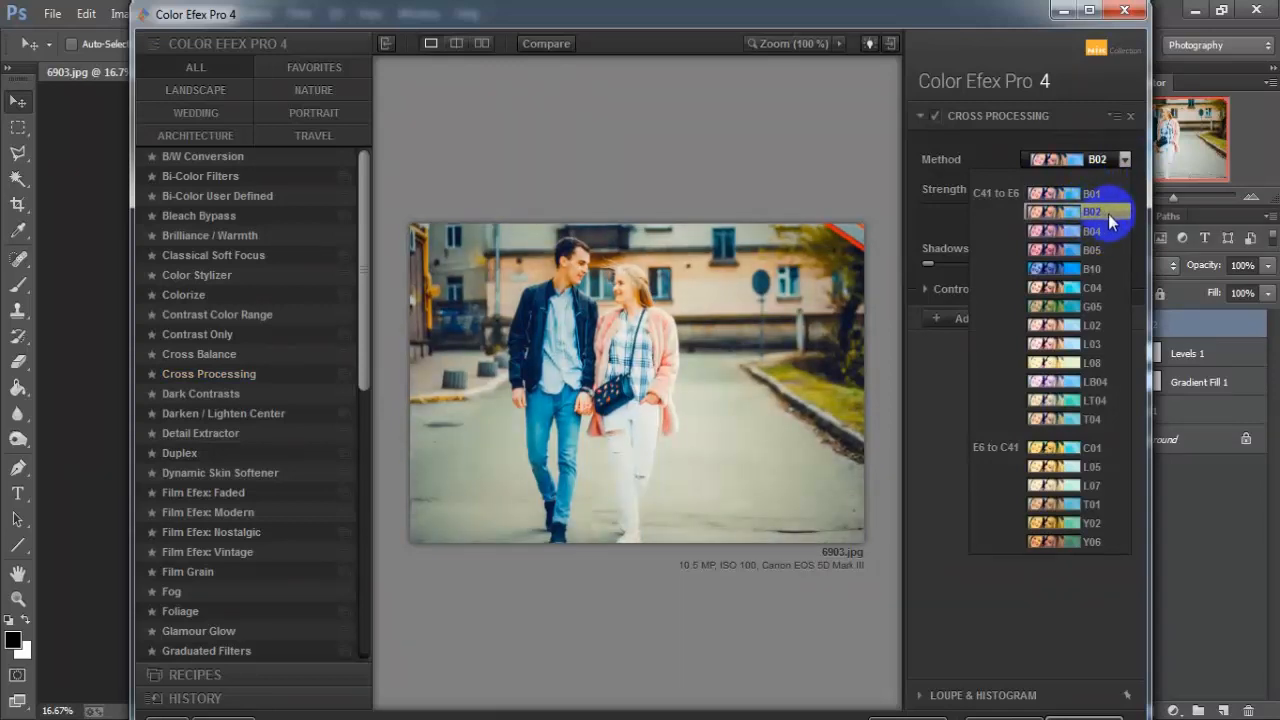
left_click(1108, 215)
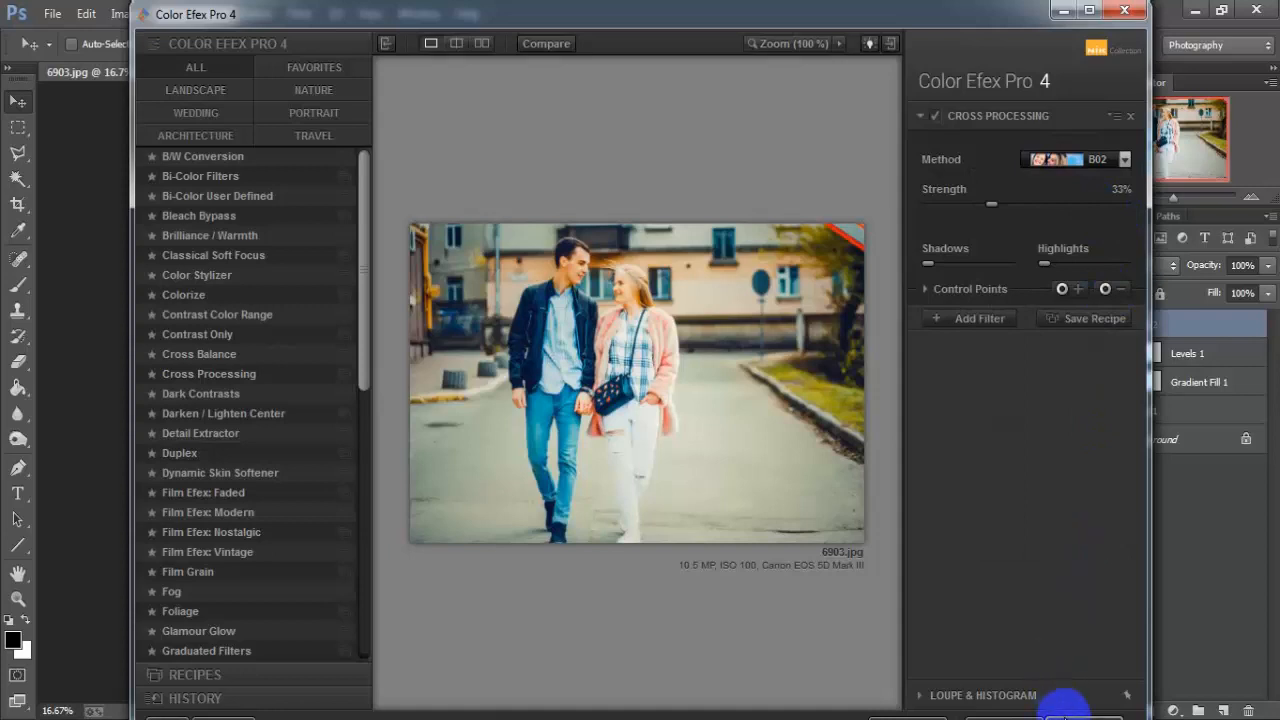
left_click(1065, 708)
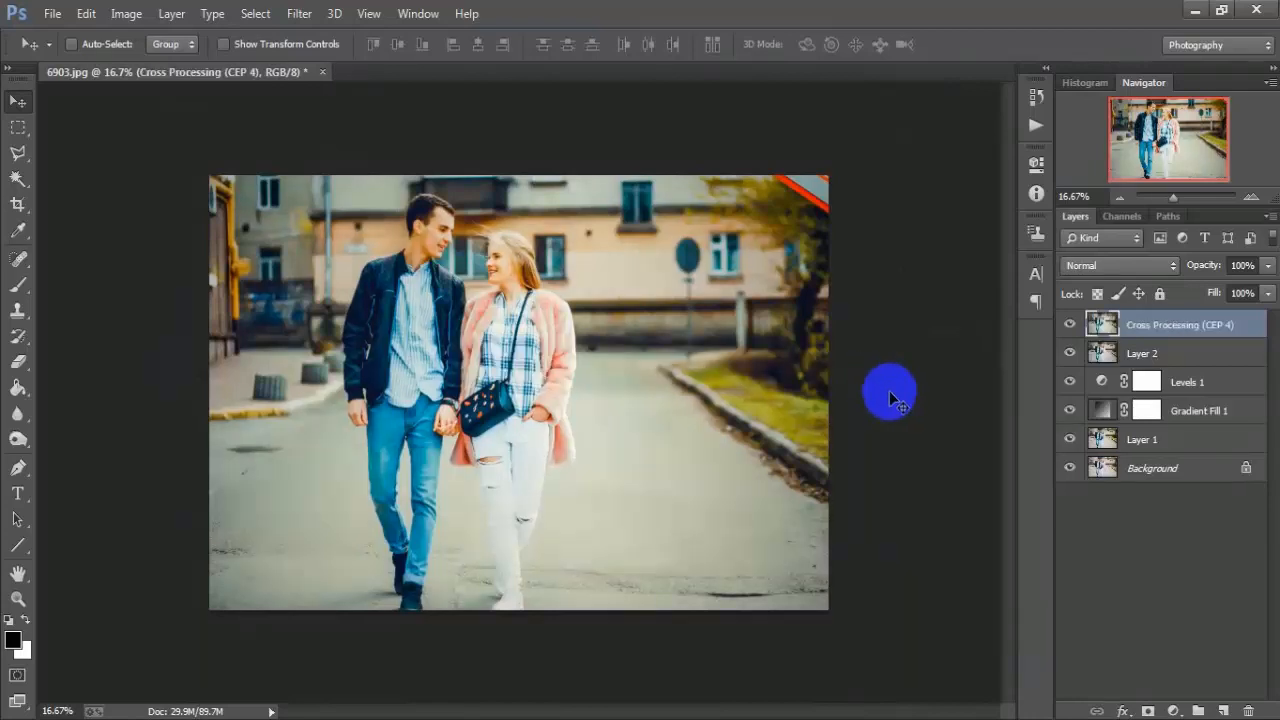
Step: Compare the photo with and without the Cross Processing layer, and set that layer's opacity to 80%
left_click(1069, 325)
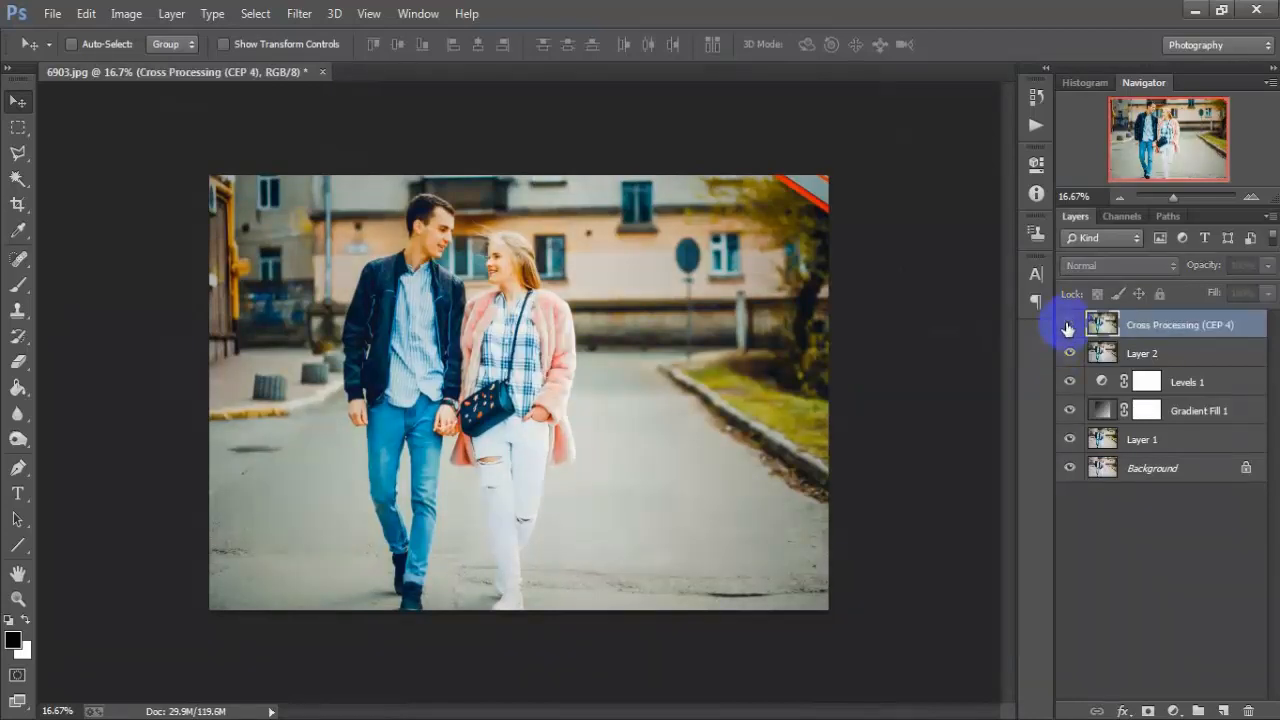
left_click(1069, 325)
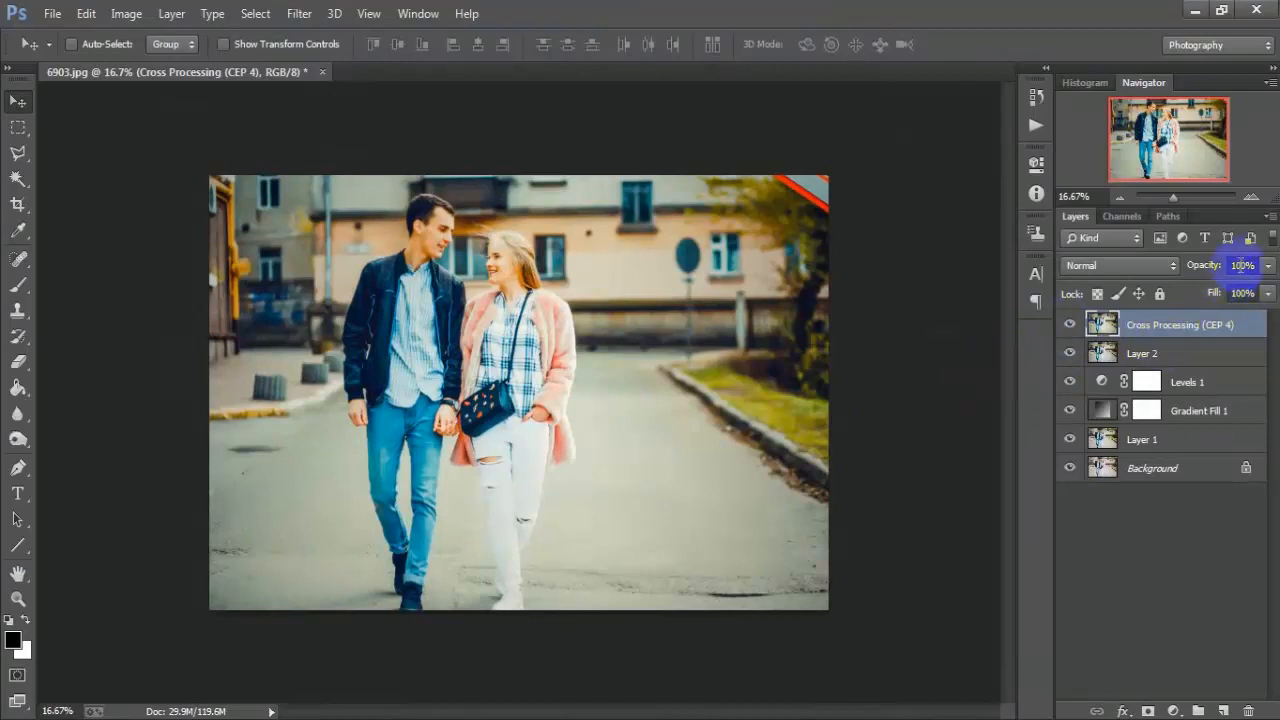
type("80")
left_click(948, 441)
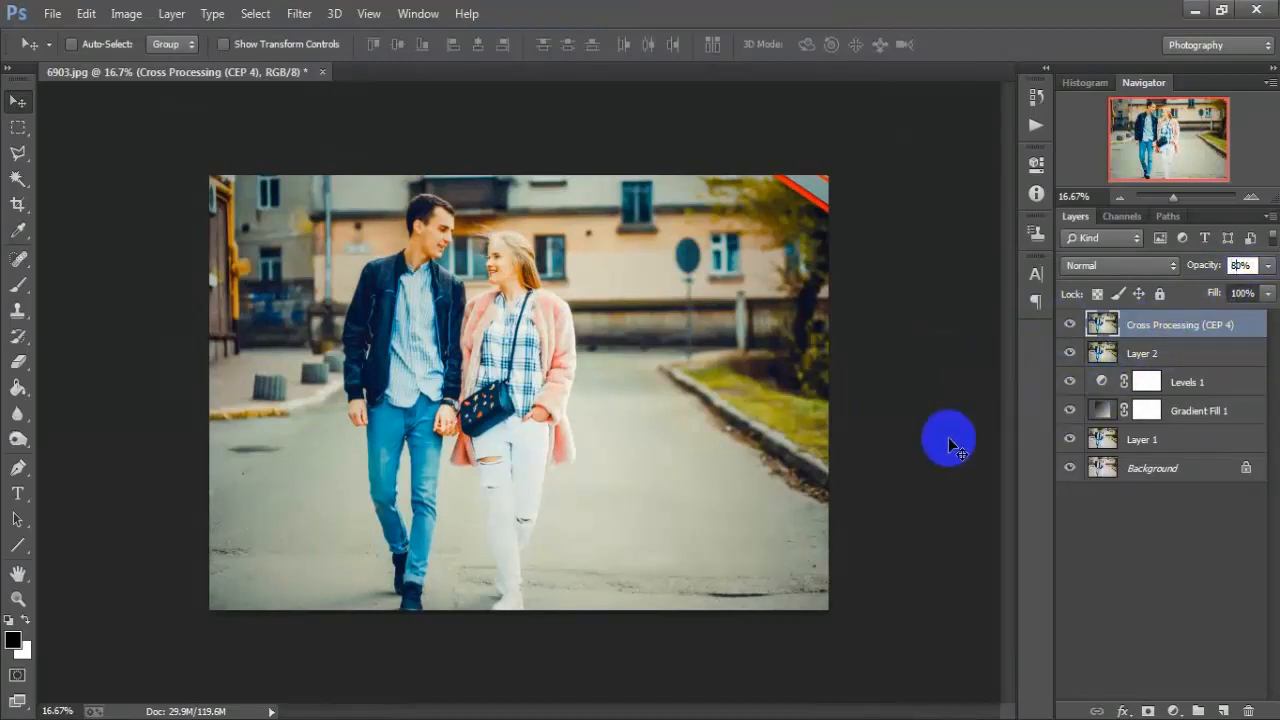
key("Return")
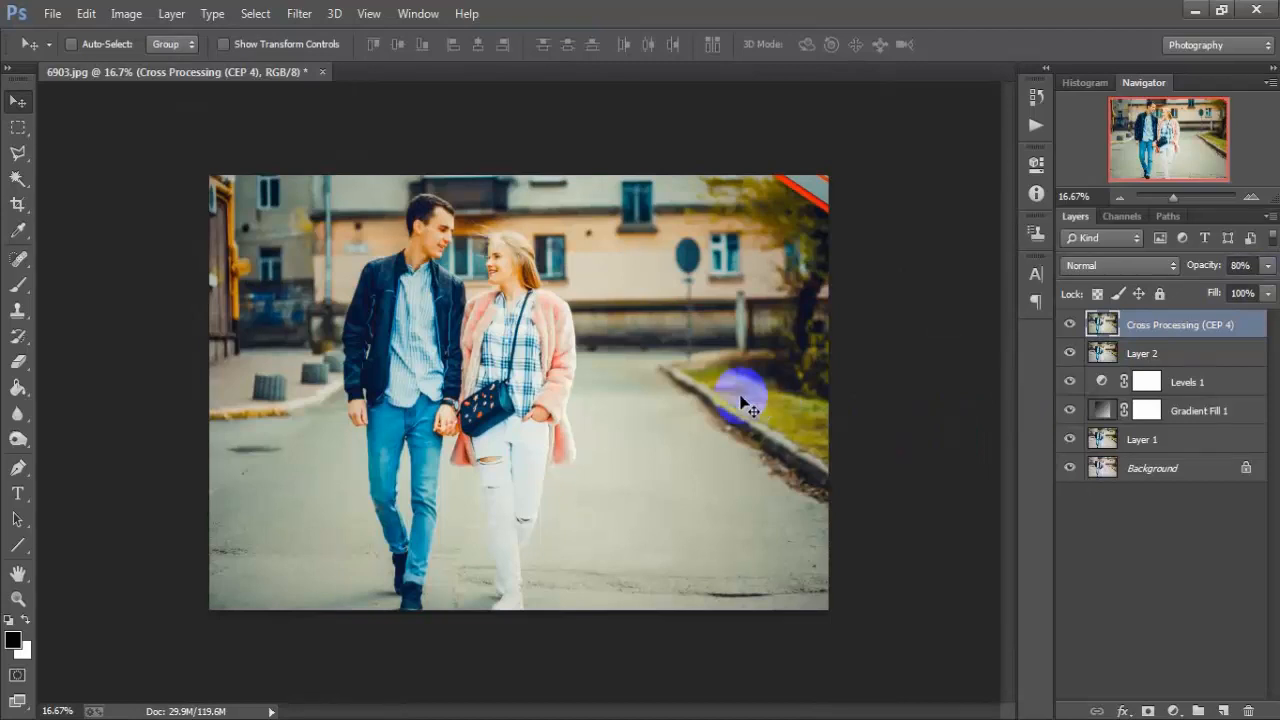
Step: Compare the finished grade with the original photo by repeatedly hiding and restoring all layers above the Background, both enlarged and in full view
key("ctrl+plus")
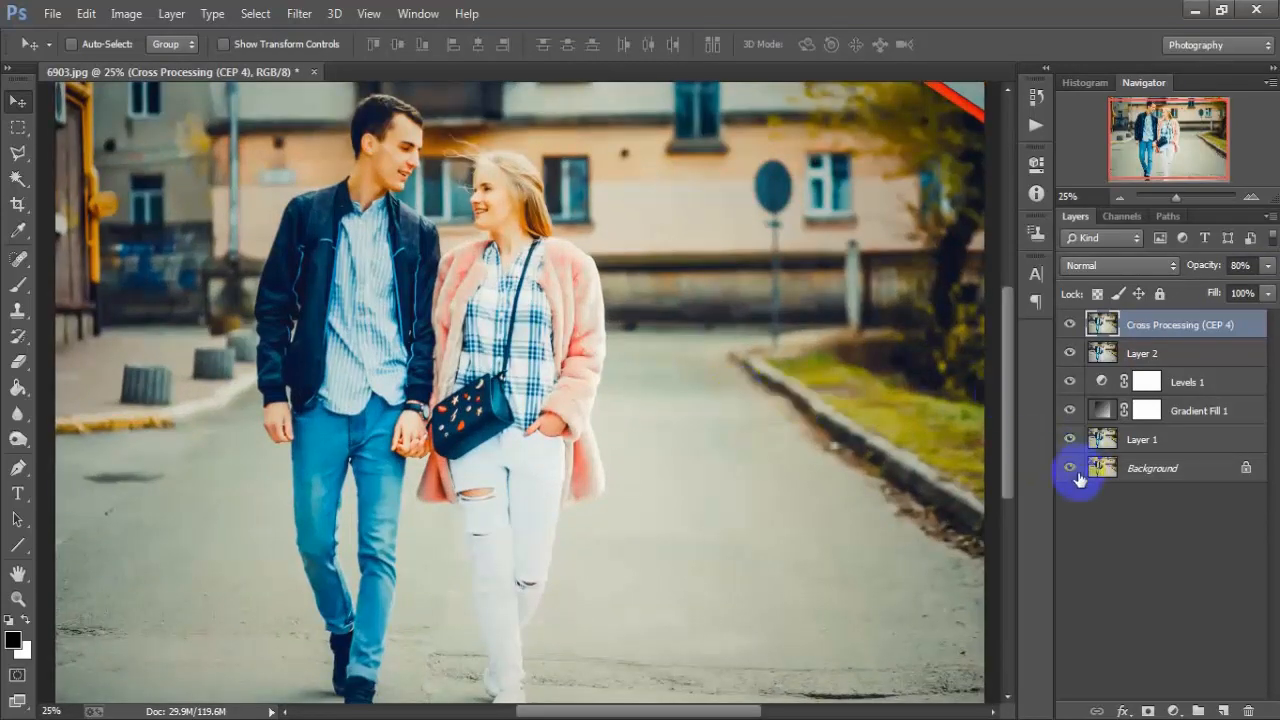
left_click(1070, 468, "alt")
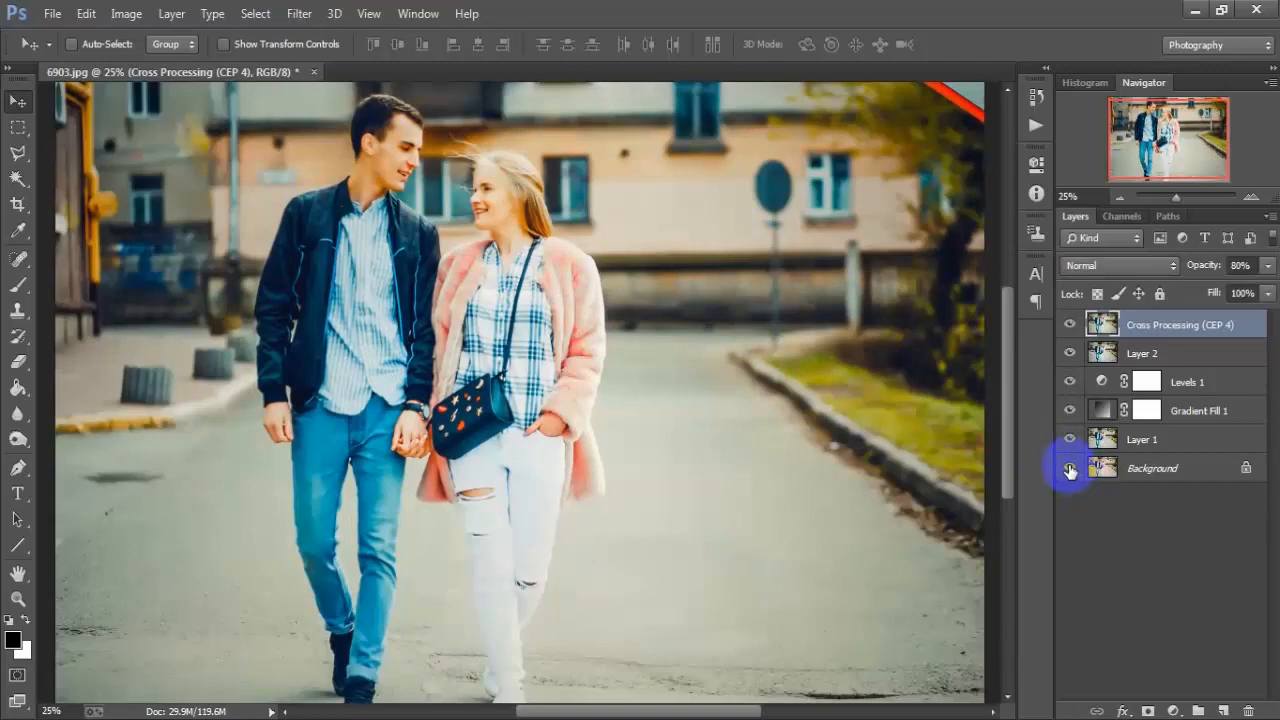
left_click(1070, 468, "alt")
left_click(1070, 468, "alt")
key("ctrl+minus")
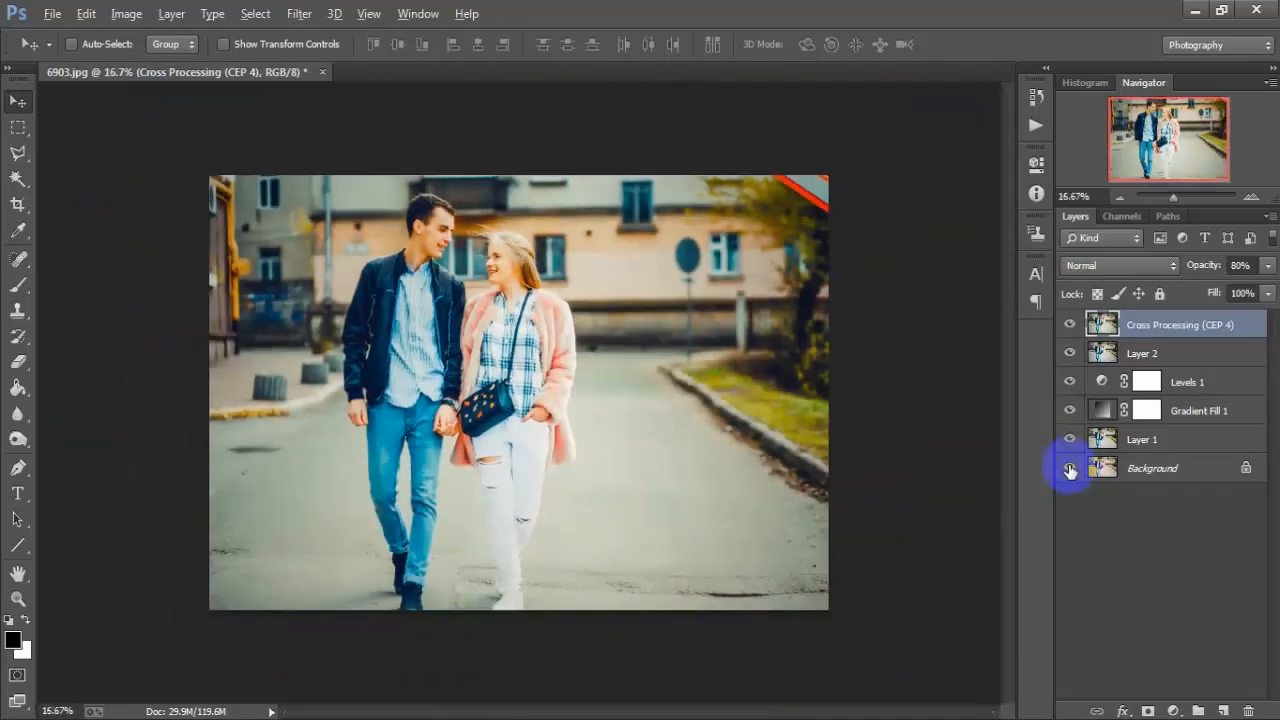
left_click(1070, 468, "alt")
left_click(1070, 468, "alt")
left_click(1070, 468, "alt")
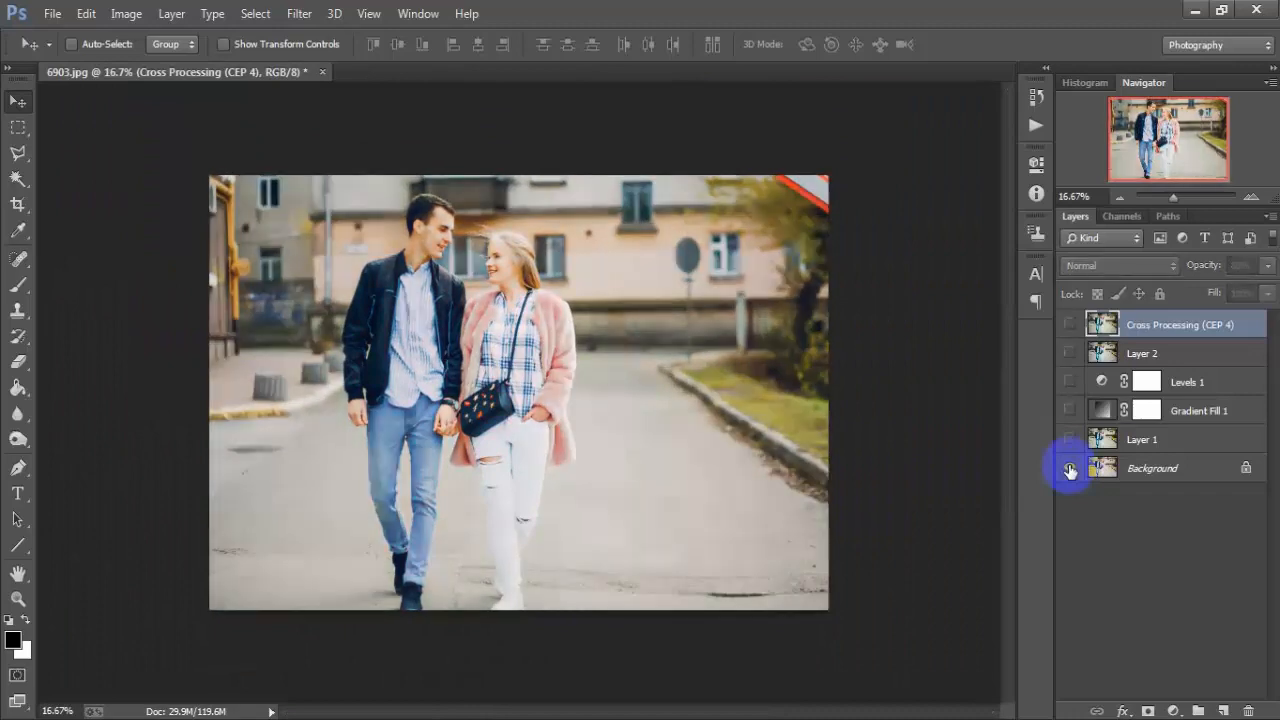
left_click(1070, 468, "alt")
left_click(1070, 468, "alt")
left_click(1070, 468, "alt")
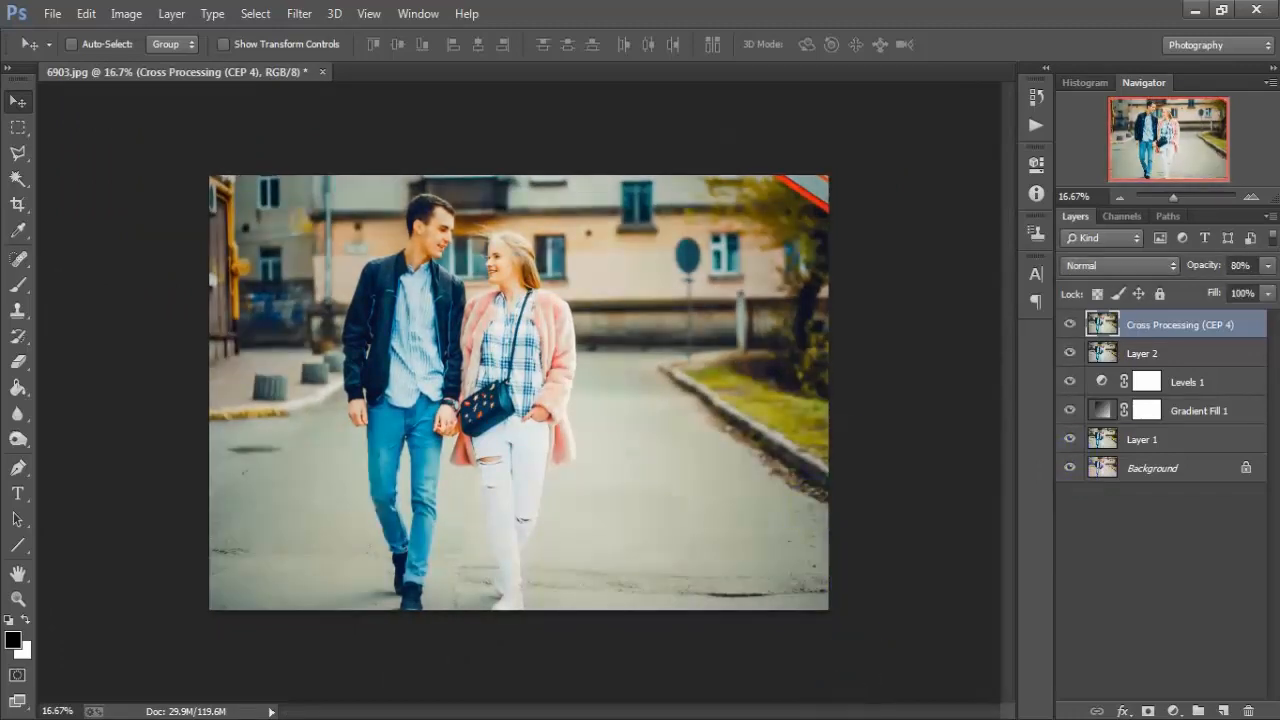